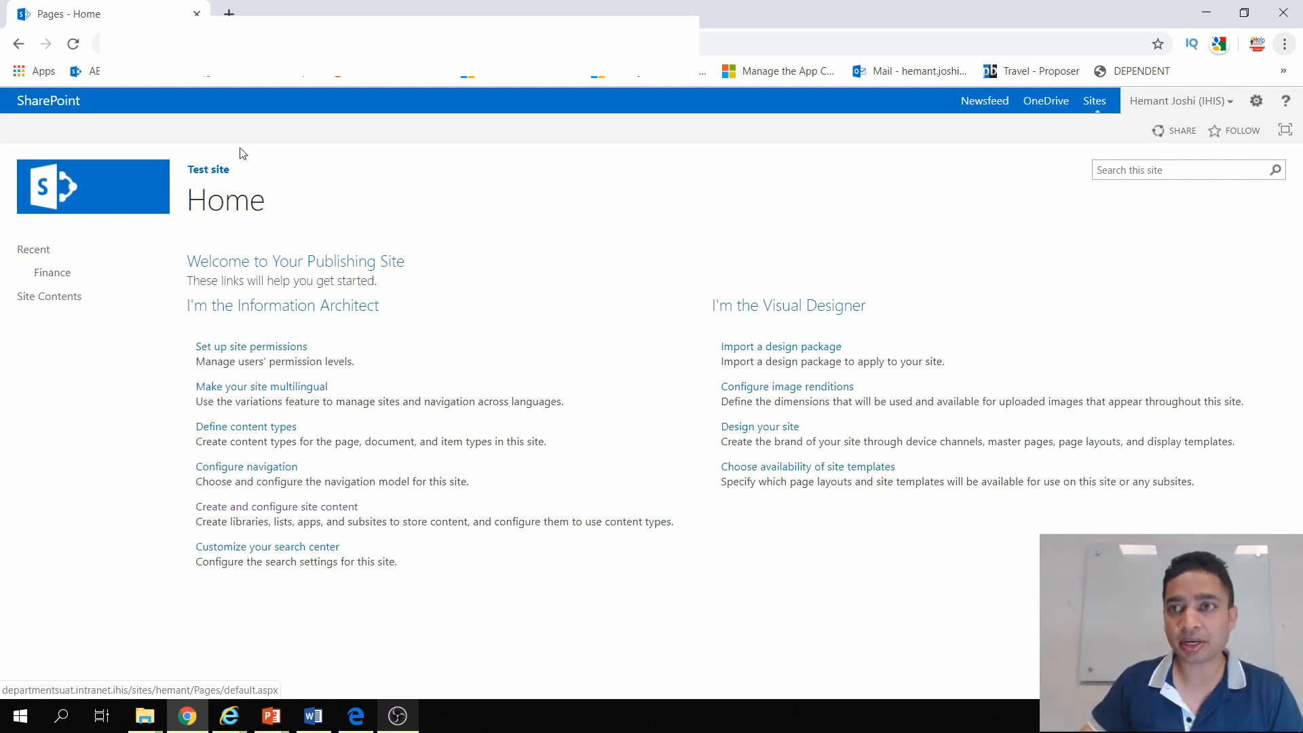
# Step: Open the site's Change the look page from its site settings
pyautogui.click(1257, 102)
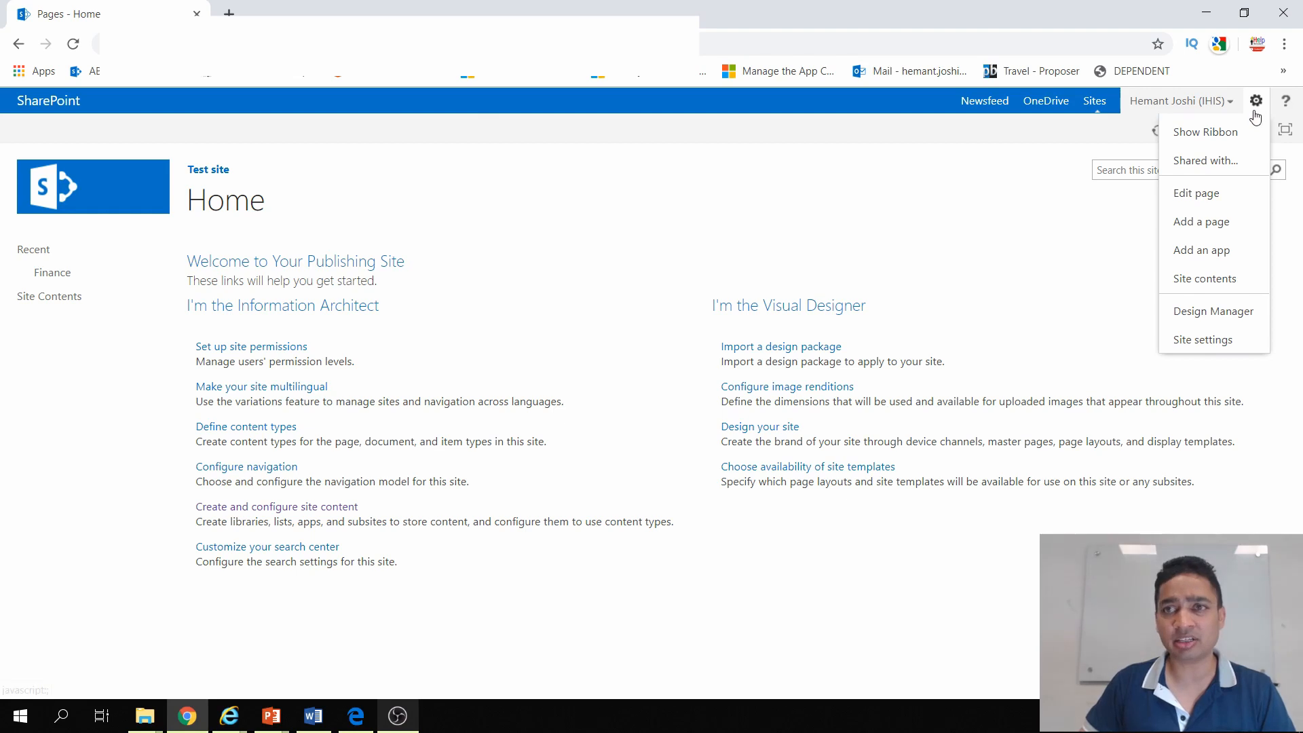
pyautogui.click(1222, 348)
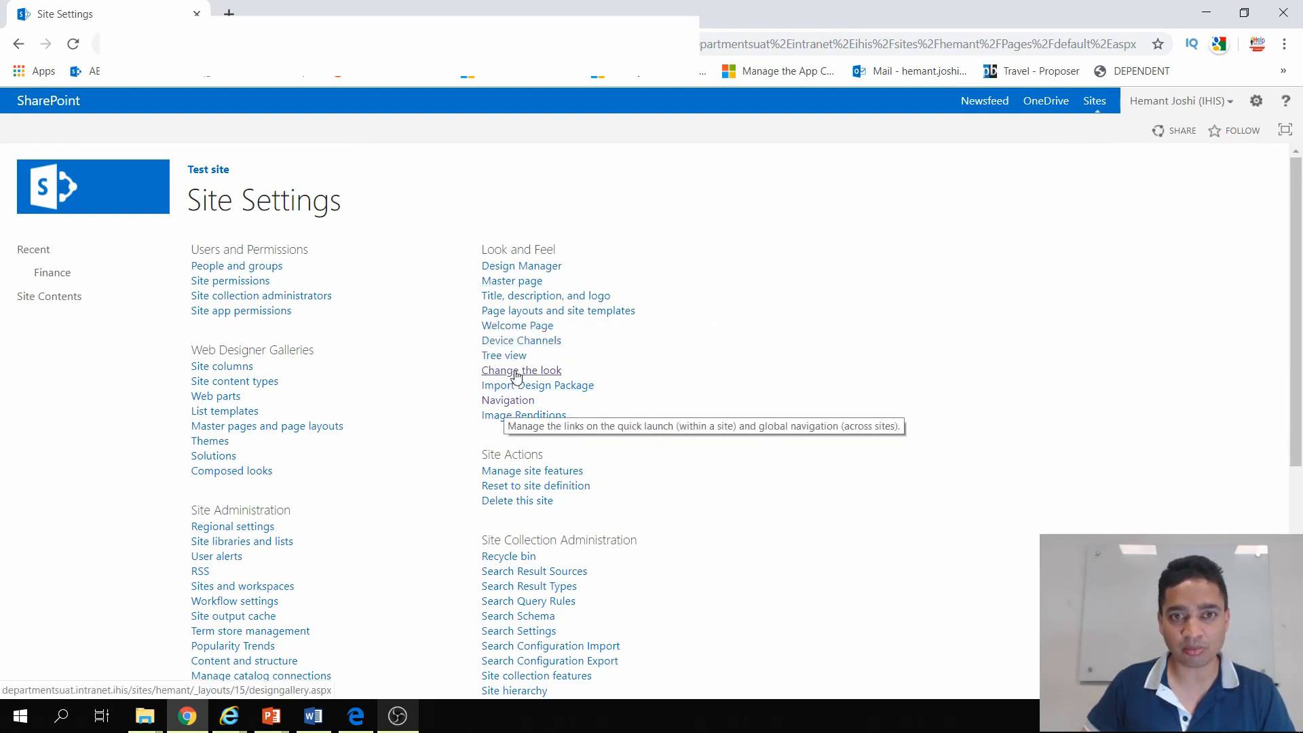
pyautogui.click(1256, 103)
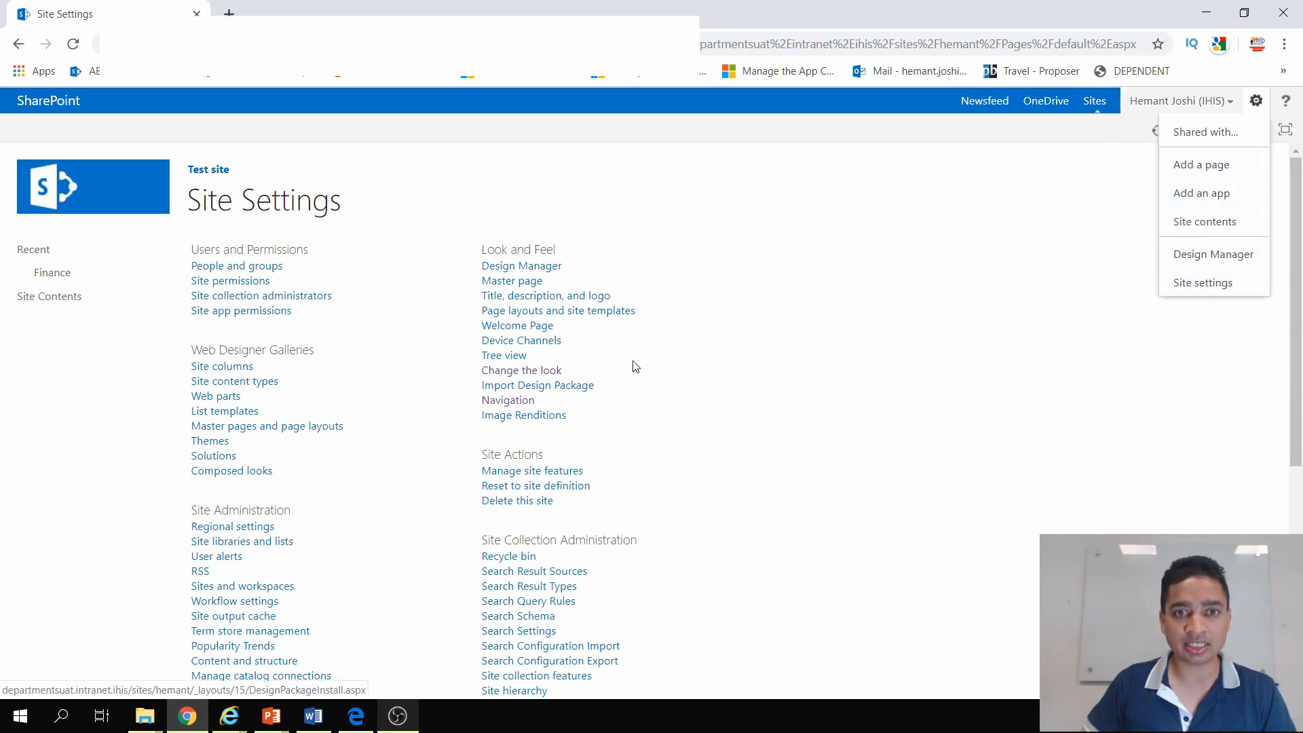
pyautogui.click(535, 374)
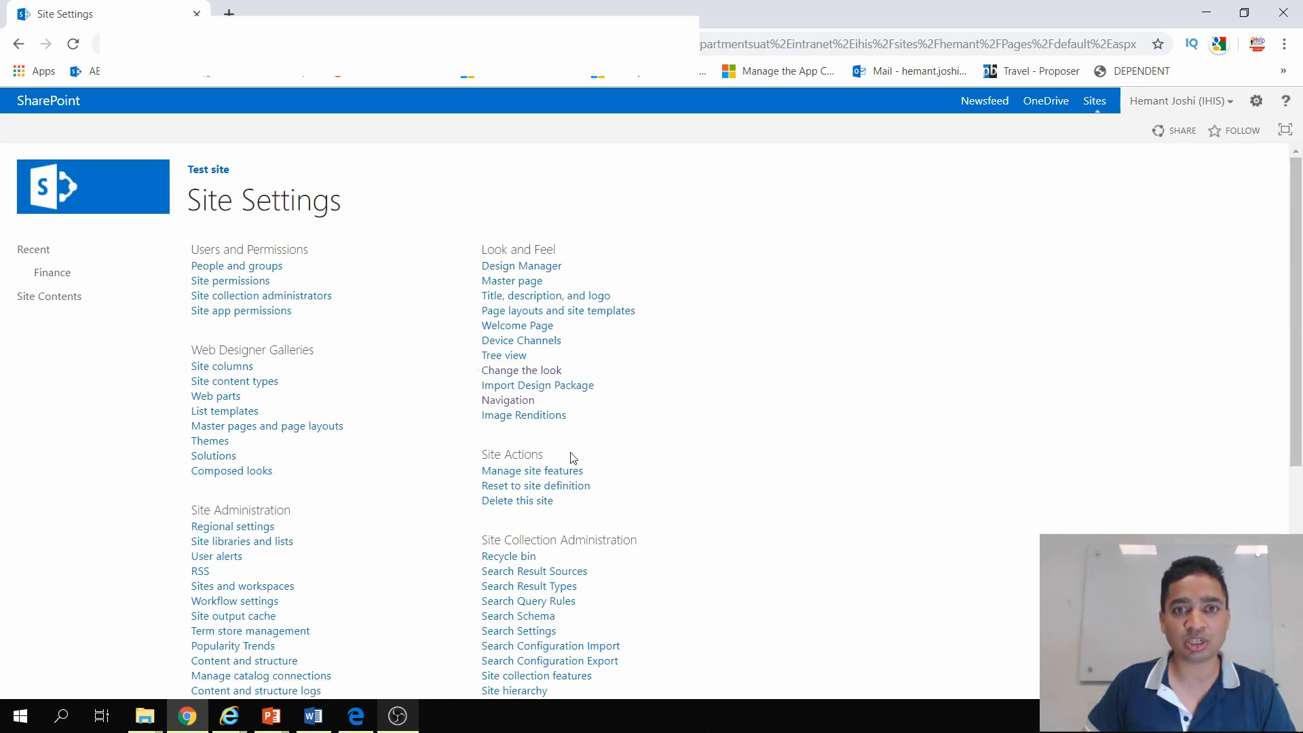
pyautogui.click(506, 372)
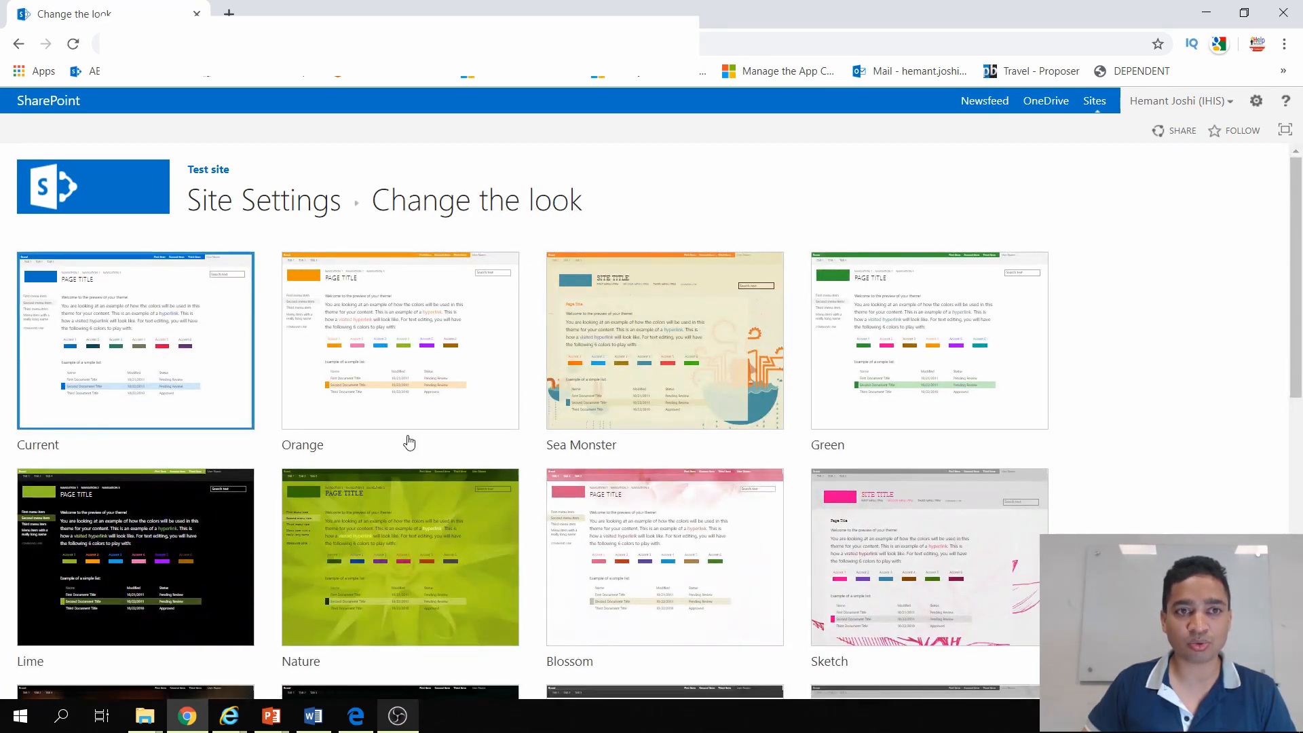
# Step: Choose the Lime look, try it out and apply it to the site
pyautogui.scroll(-1, 278, 519)
pyautogui.click(170, 469)
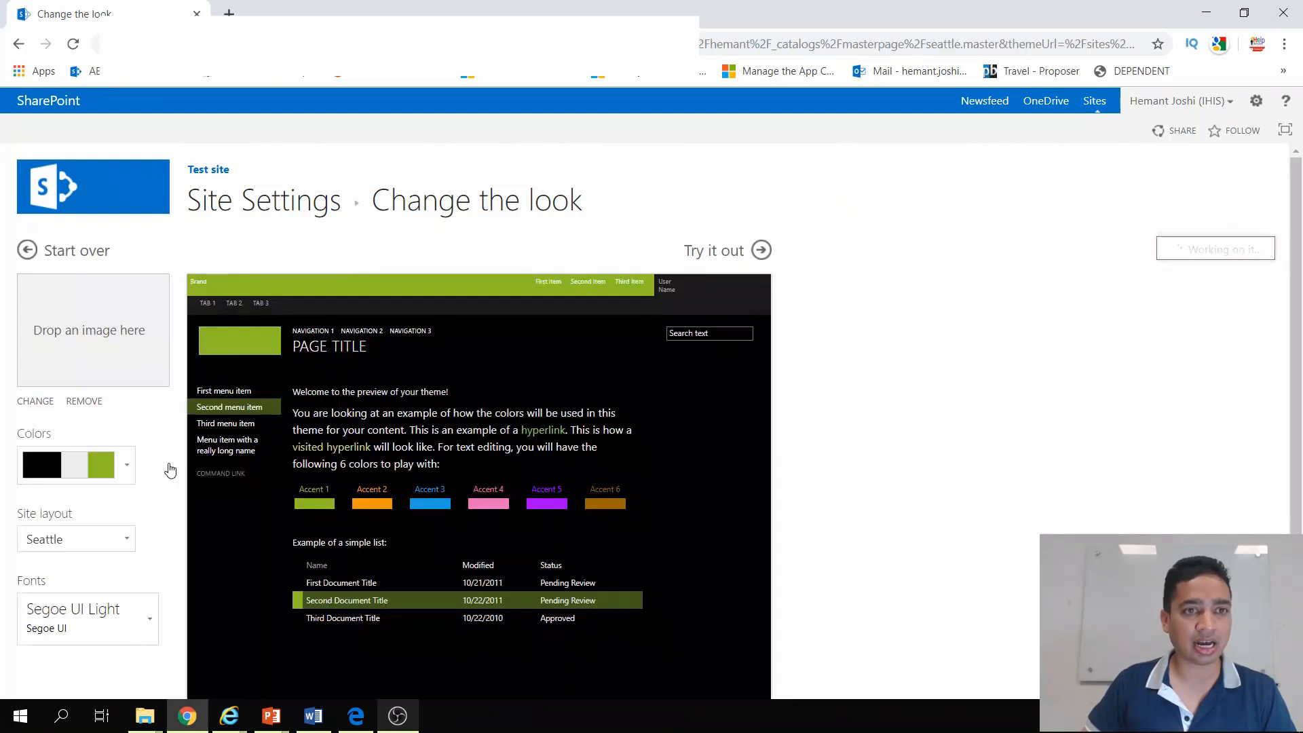
pyautogui.click(728, 255)
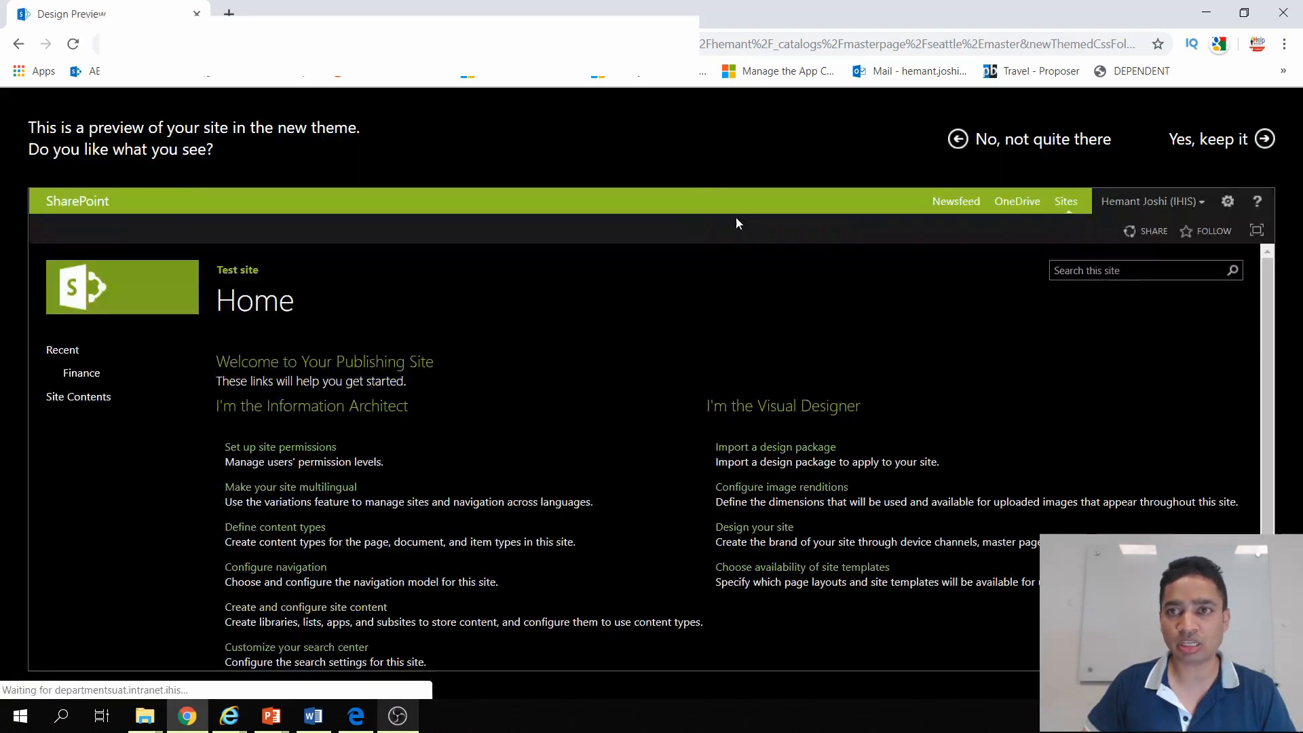
pyautogui.click(1225, 148)
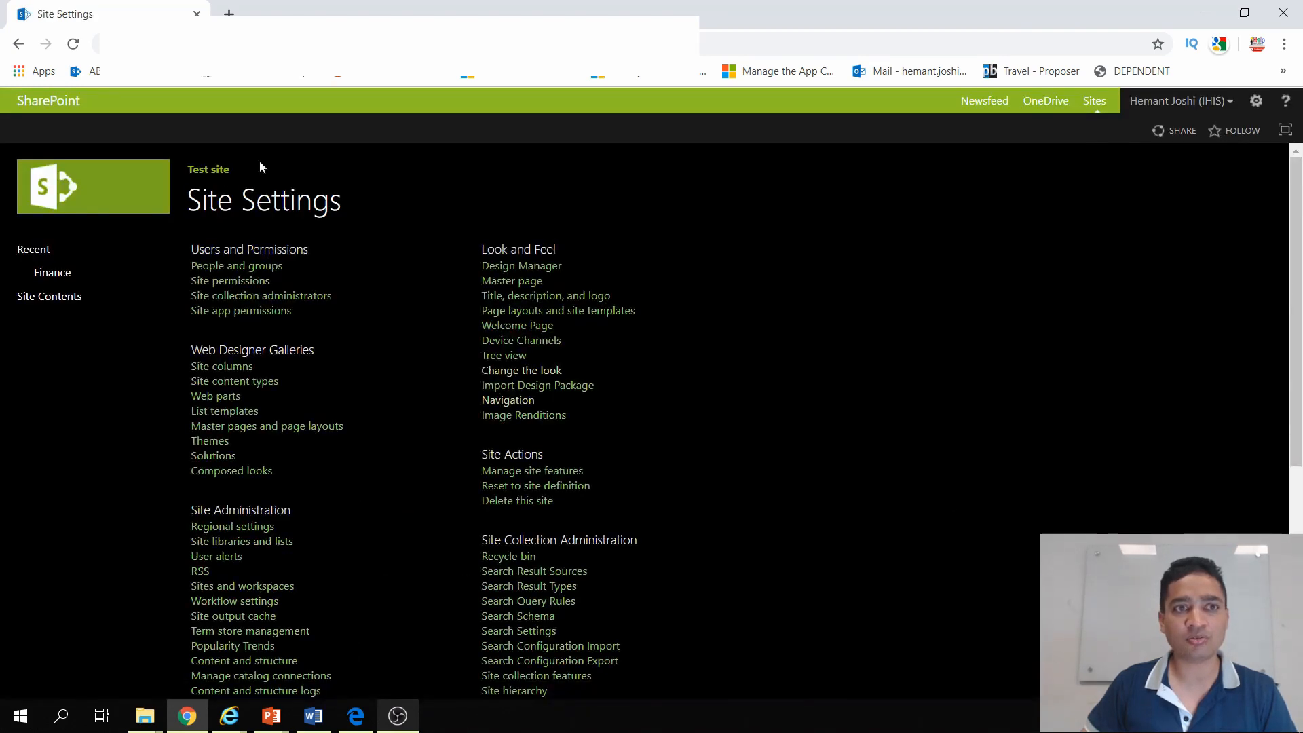
# Step: Edit the site's home page and replace the welcome text in the page content with "Changed Content"
pyautogui.click(147, 203)
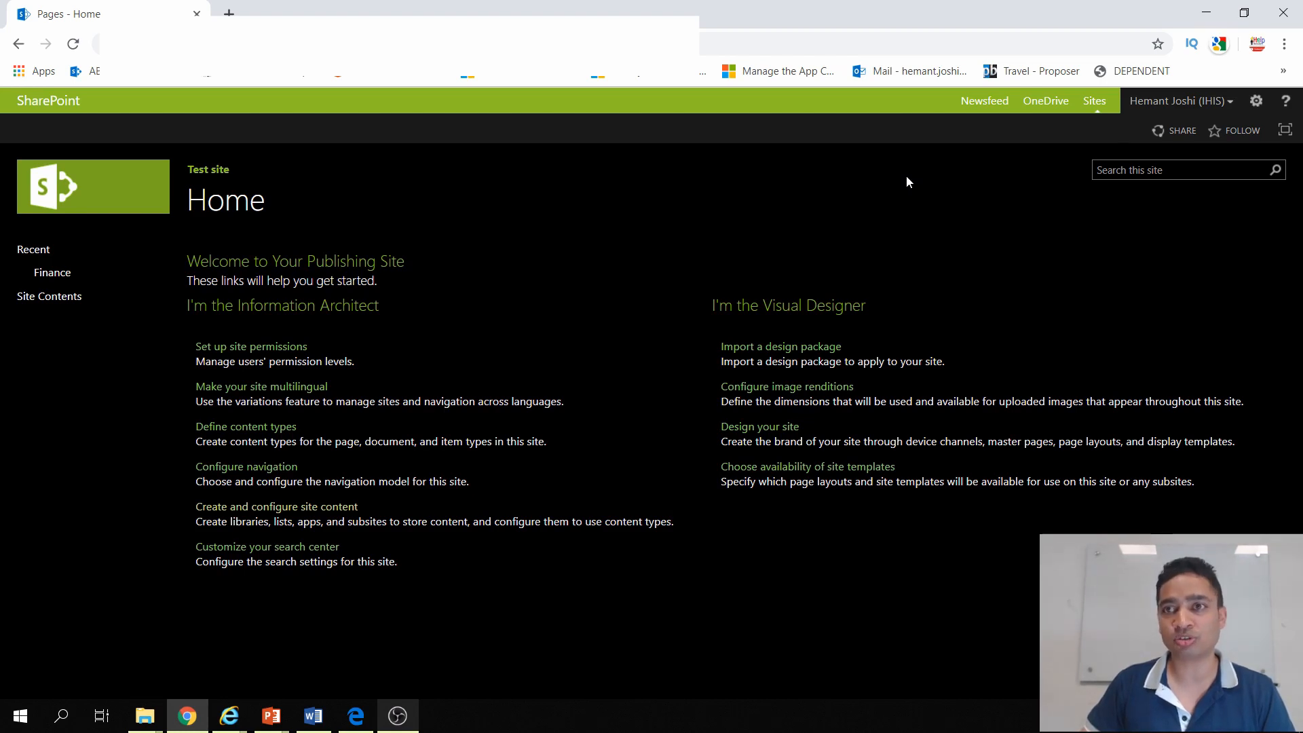
pyautogui.click(1264, 109)
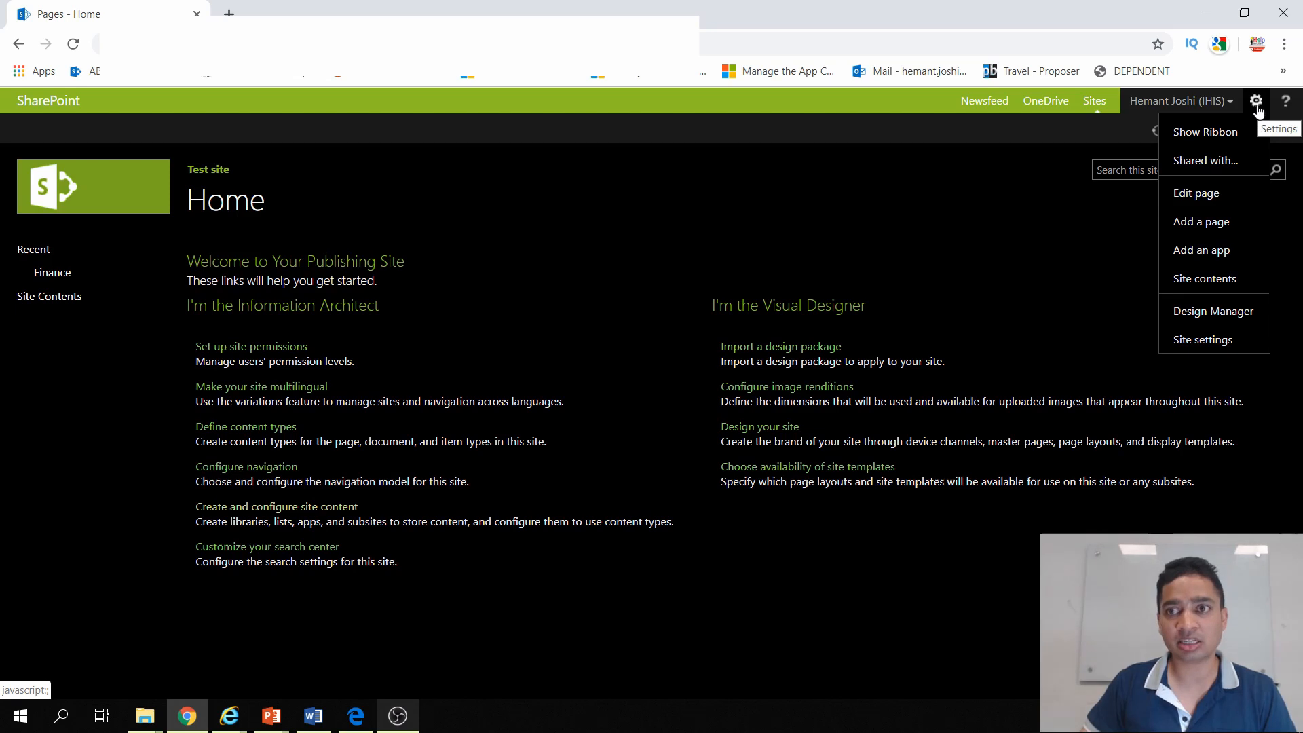
pyautogui.click(1223, 195)
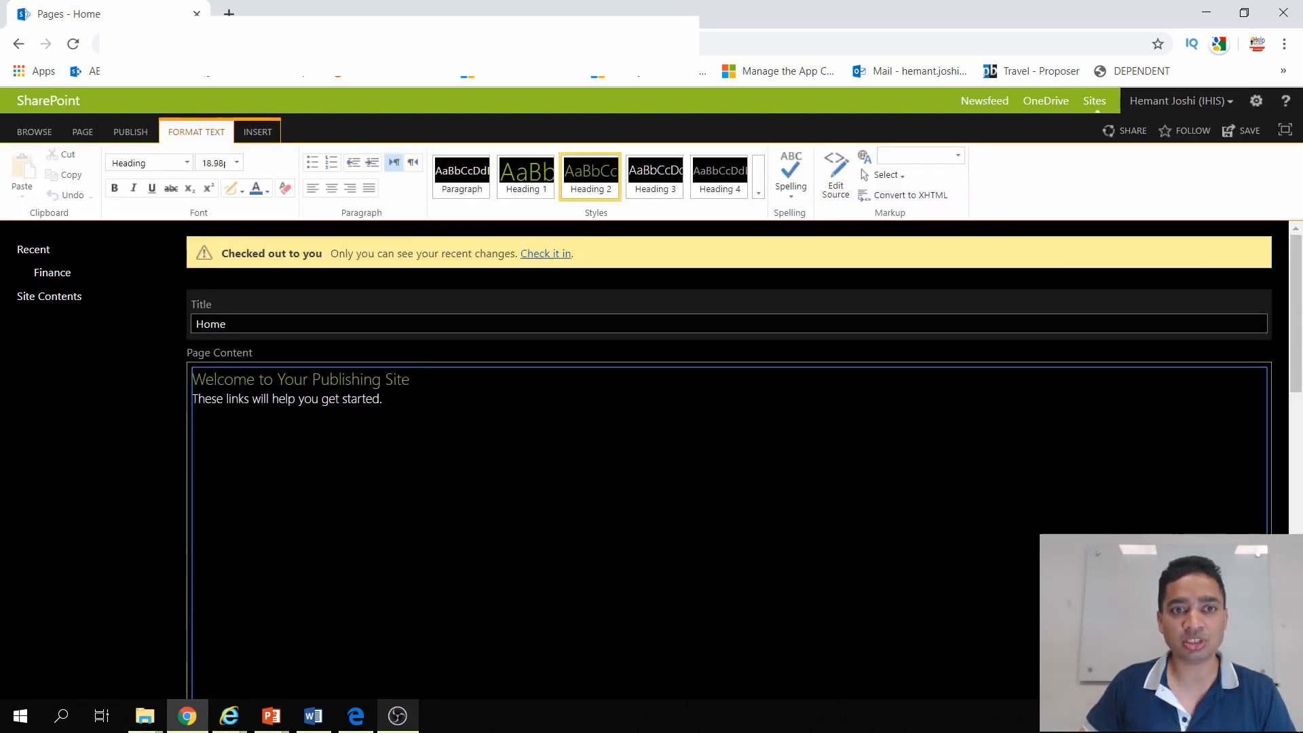
pyautogui.hotkey('ctrl', 'a')
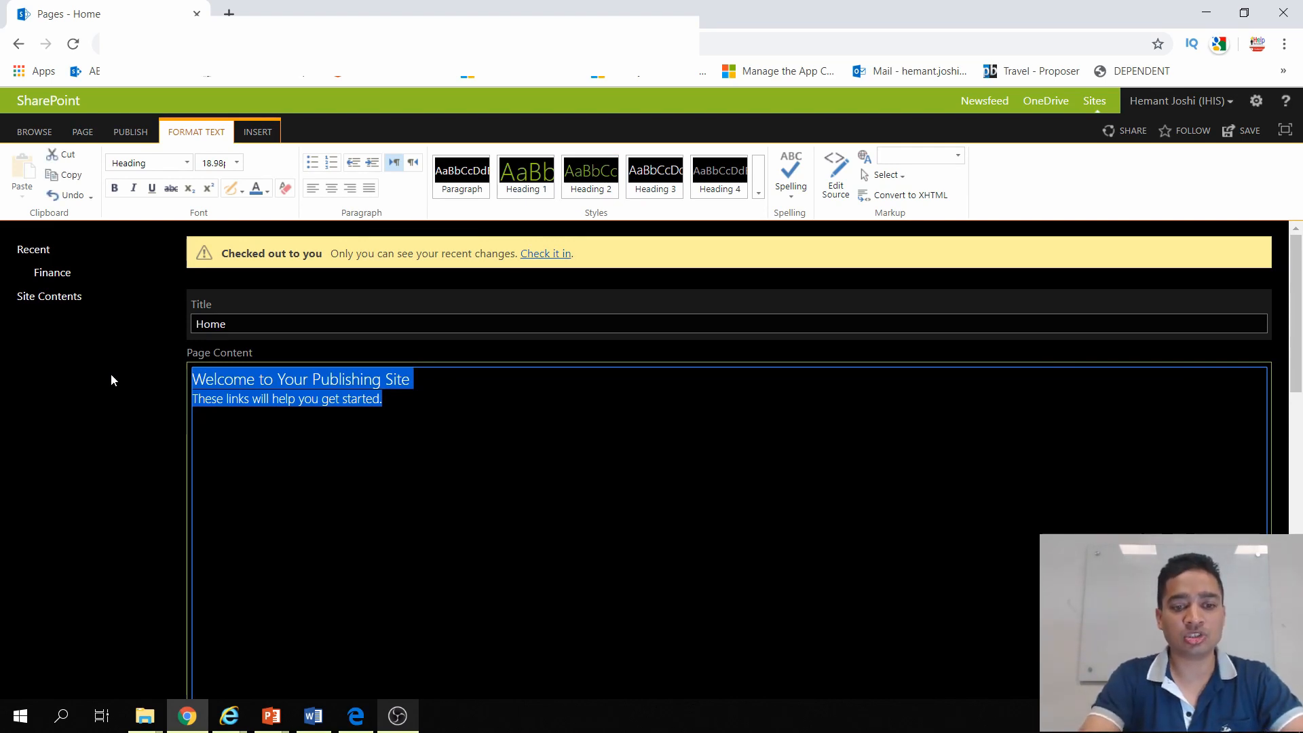
pyautogui.press('Delete')
pyautogui.write('Ch')
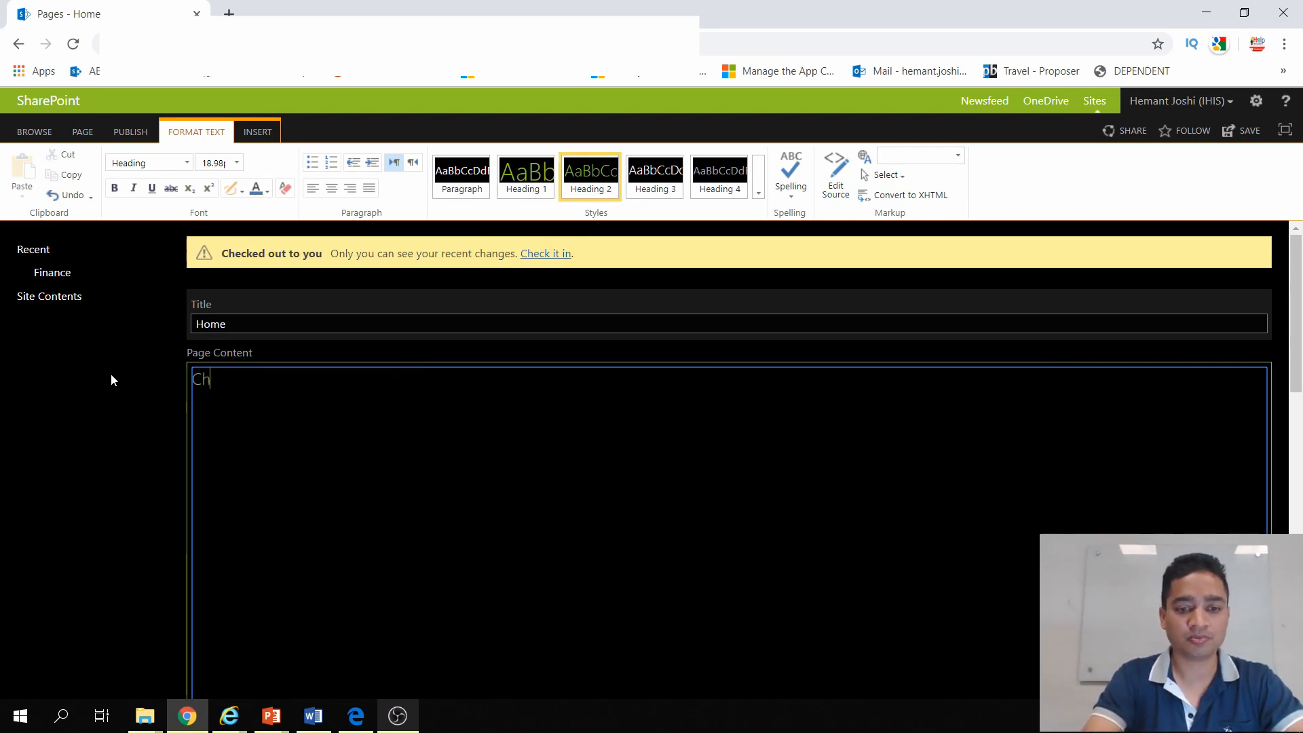
pyautogui.write('ange Con')
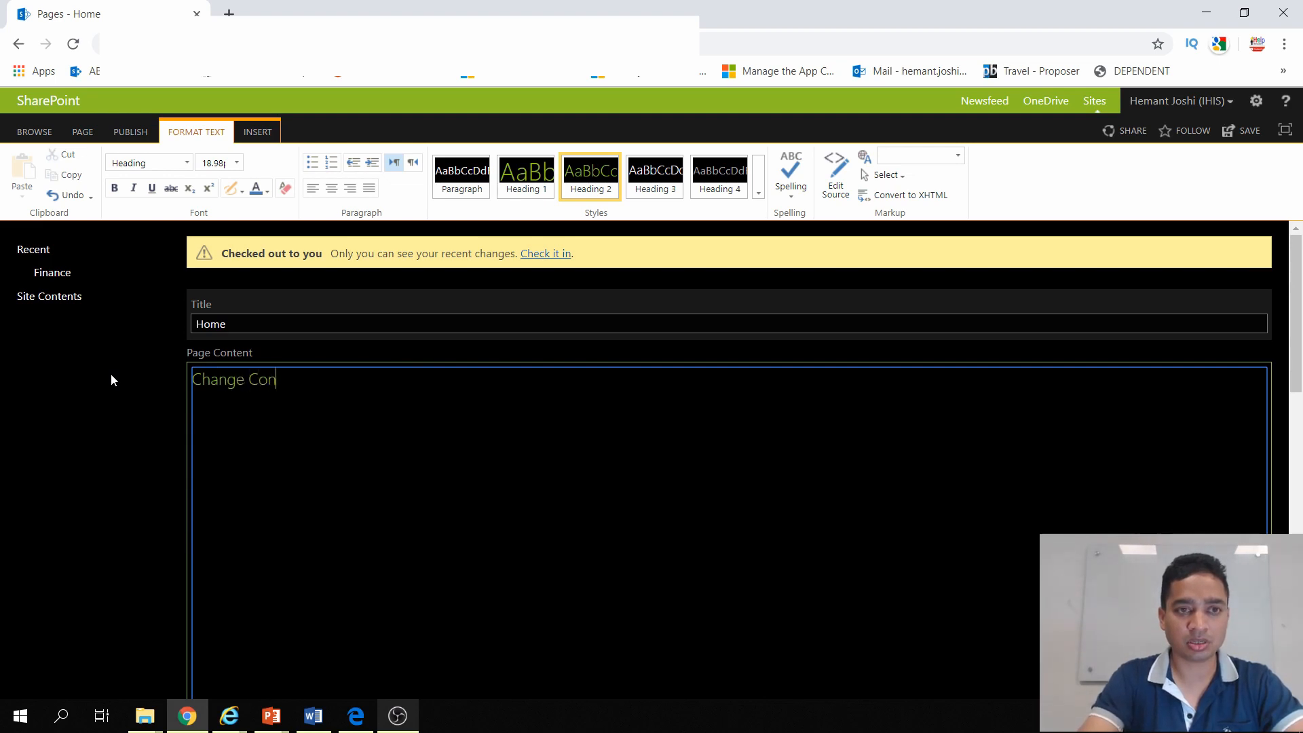
pyautogui.write('tent')
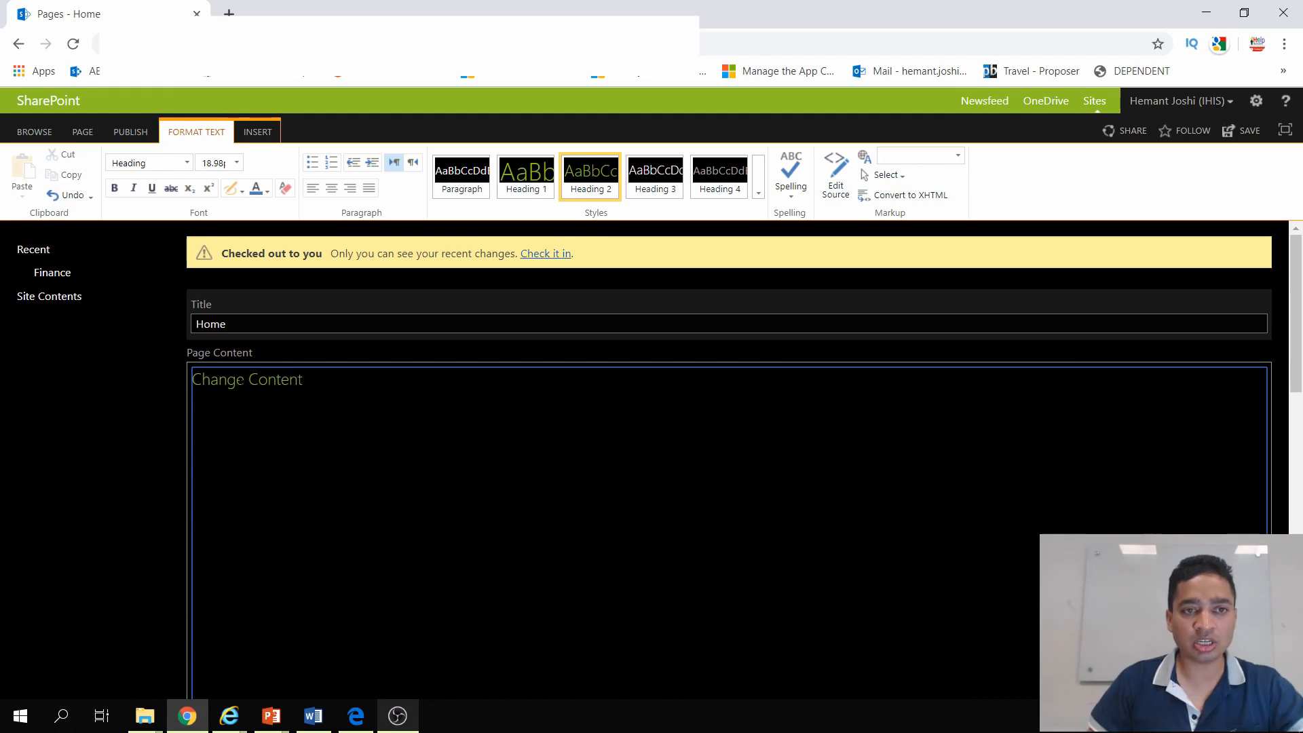
pyautogui.click(243, 381)
pyautogui.write('d')
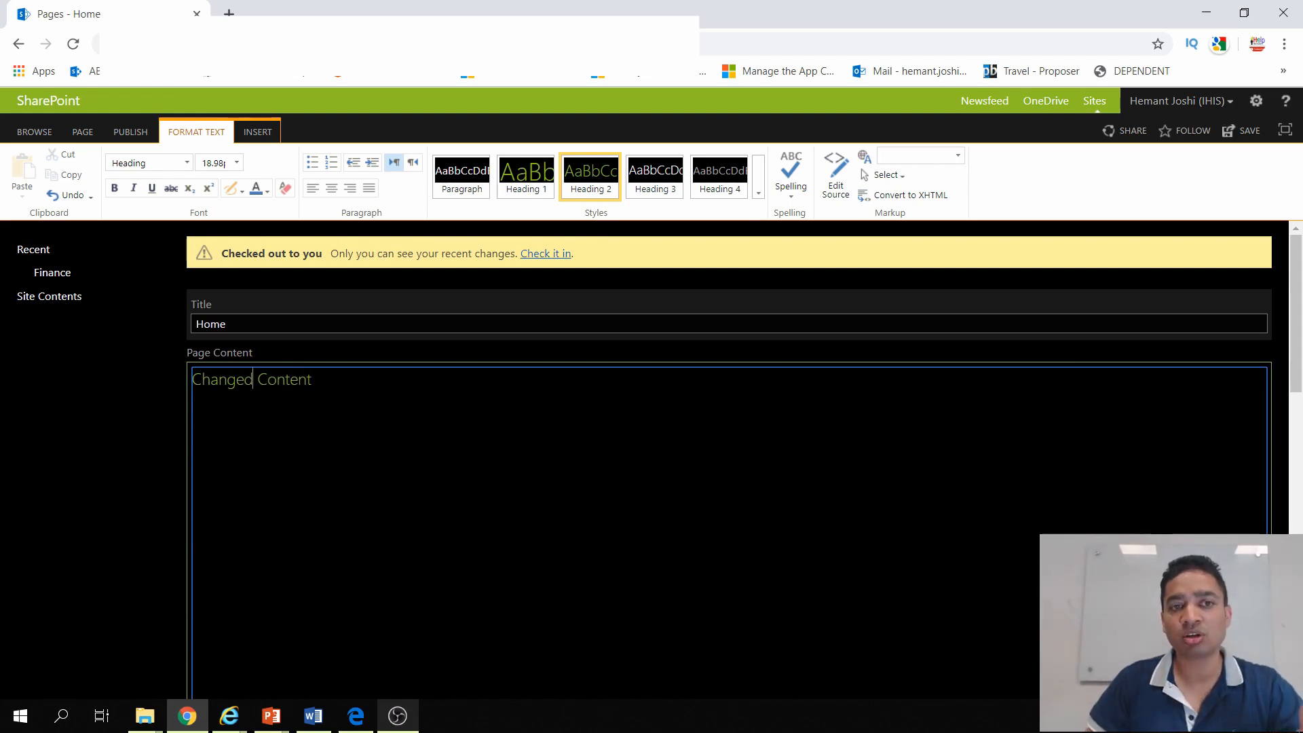
# Step: Format the "Changed Content" text as 48 pt, bold, italic and orange, and save the page
pyautogui.moveTo(313, 380); pyautogui.dragTo(174, 407)
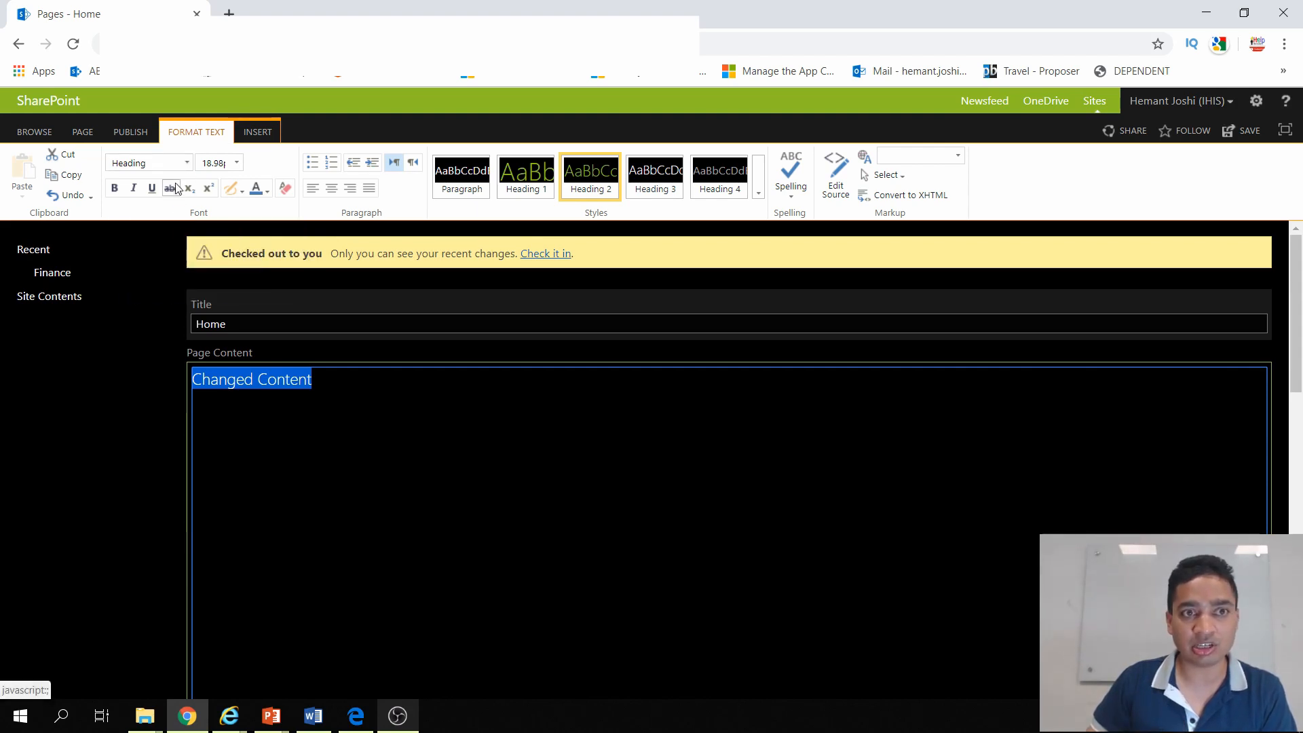
pyautogui.click(237, 163)
pyautogui.click(226, 315)
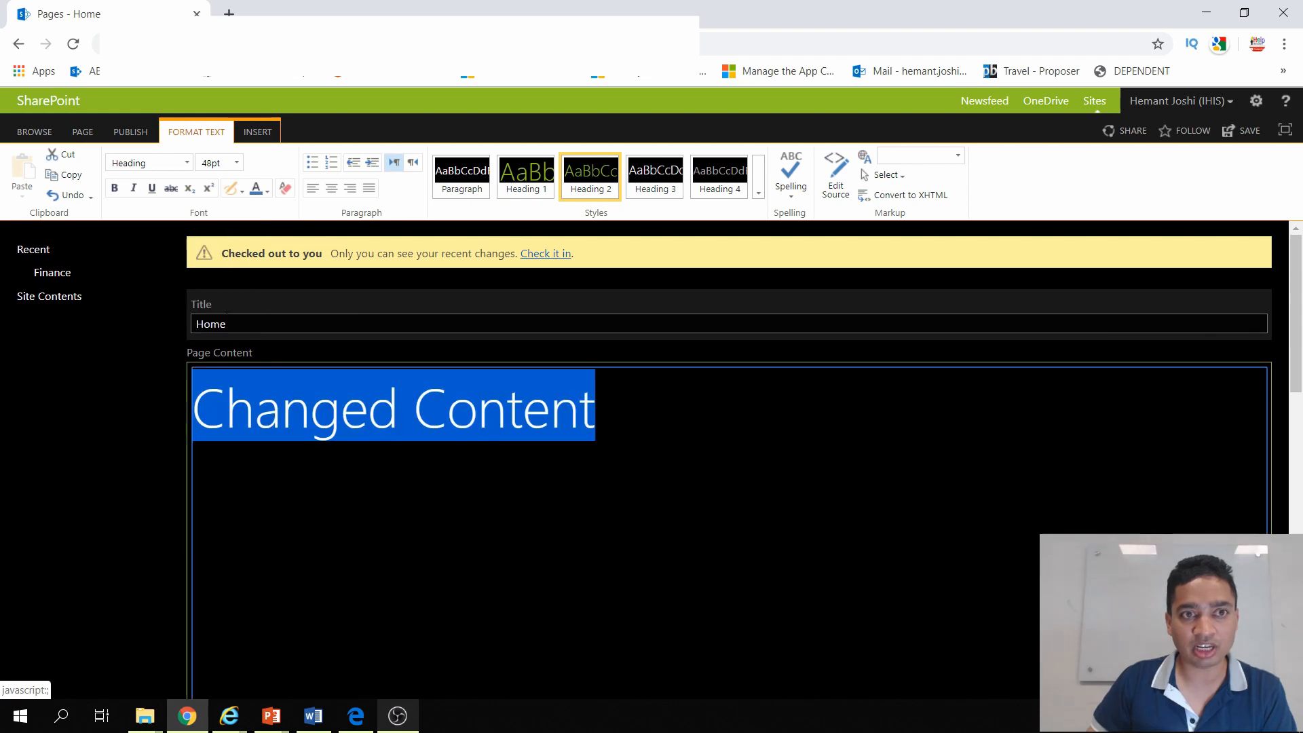
pyautogui.click(115, 188)
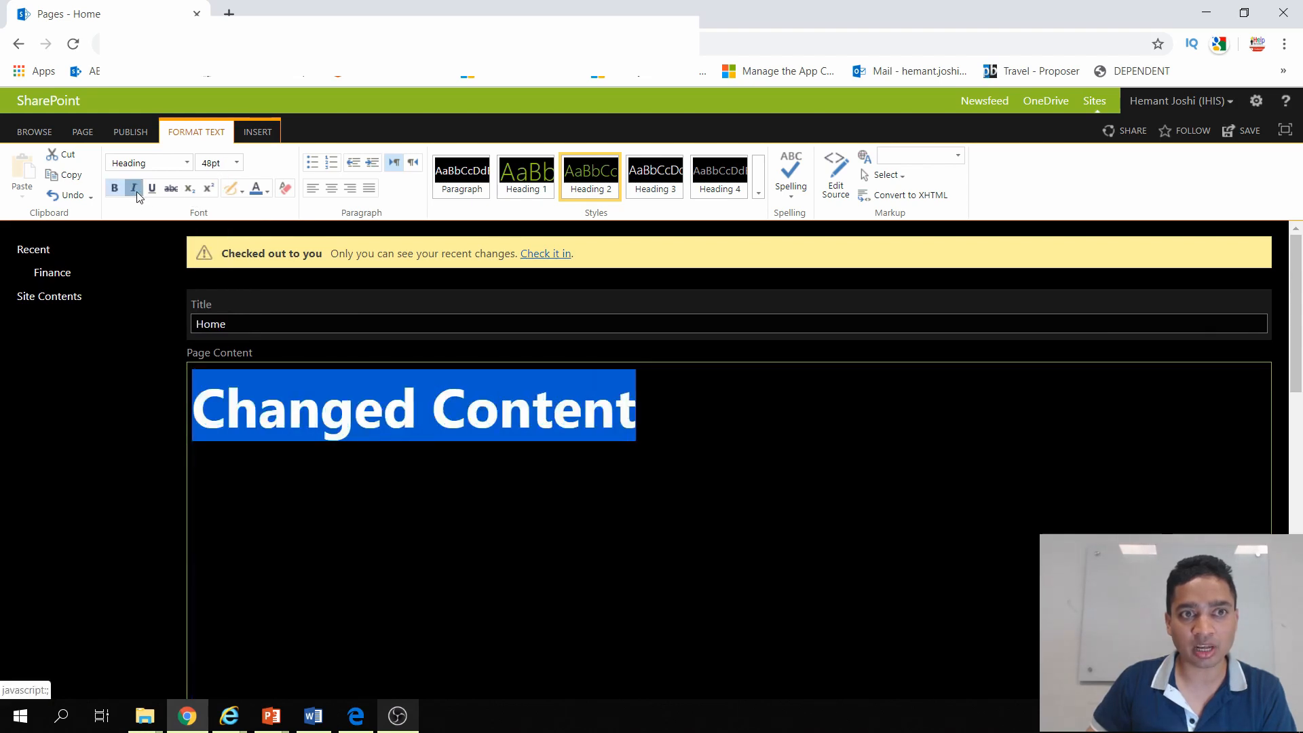
pyautogui.click(135, 190)
pyautogui.click(266, 192)
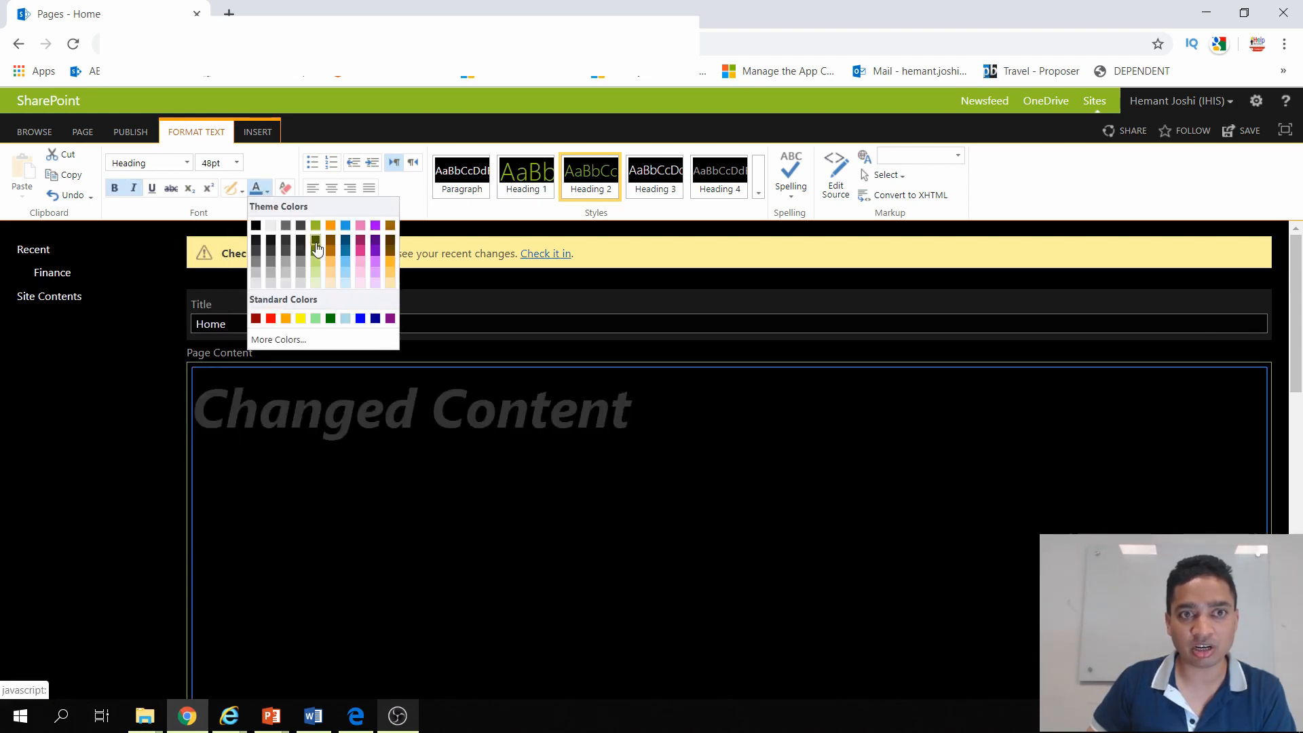
pyautogui.click(287, 319)
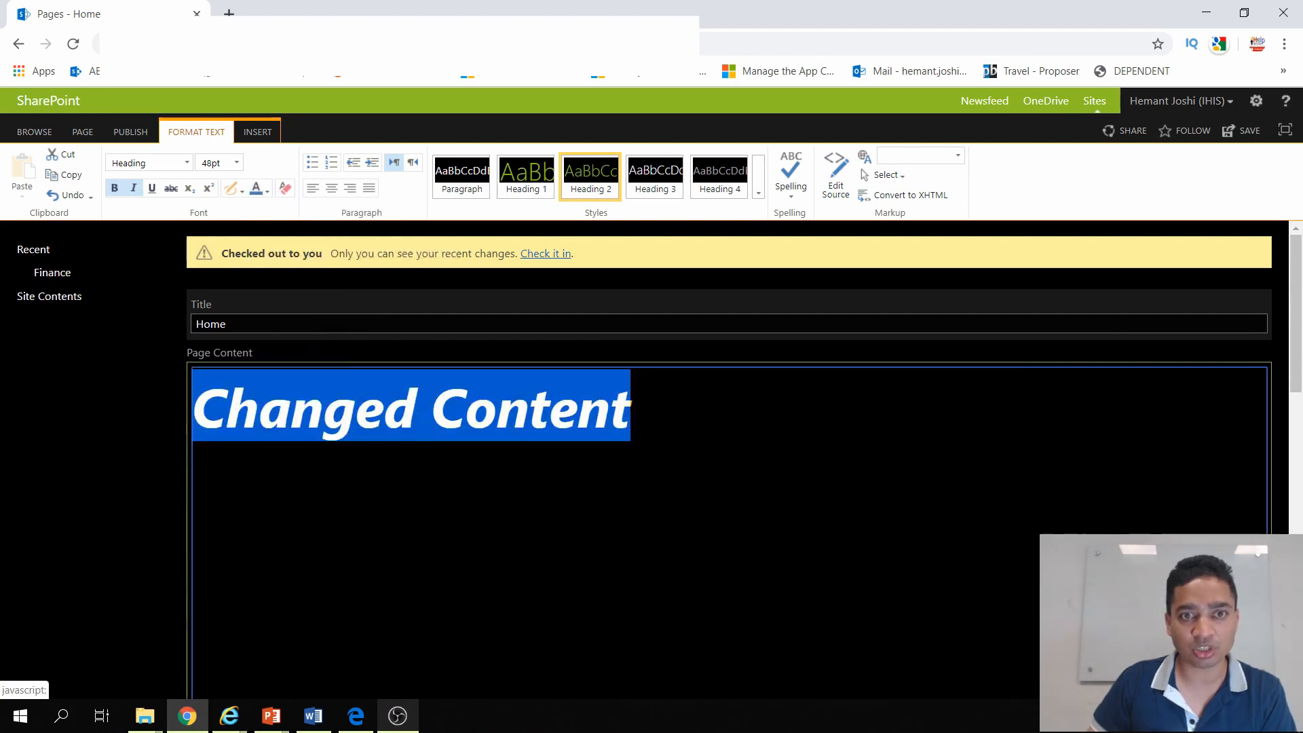
pyautogui.click(465, 421)
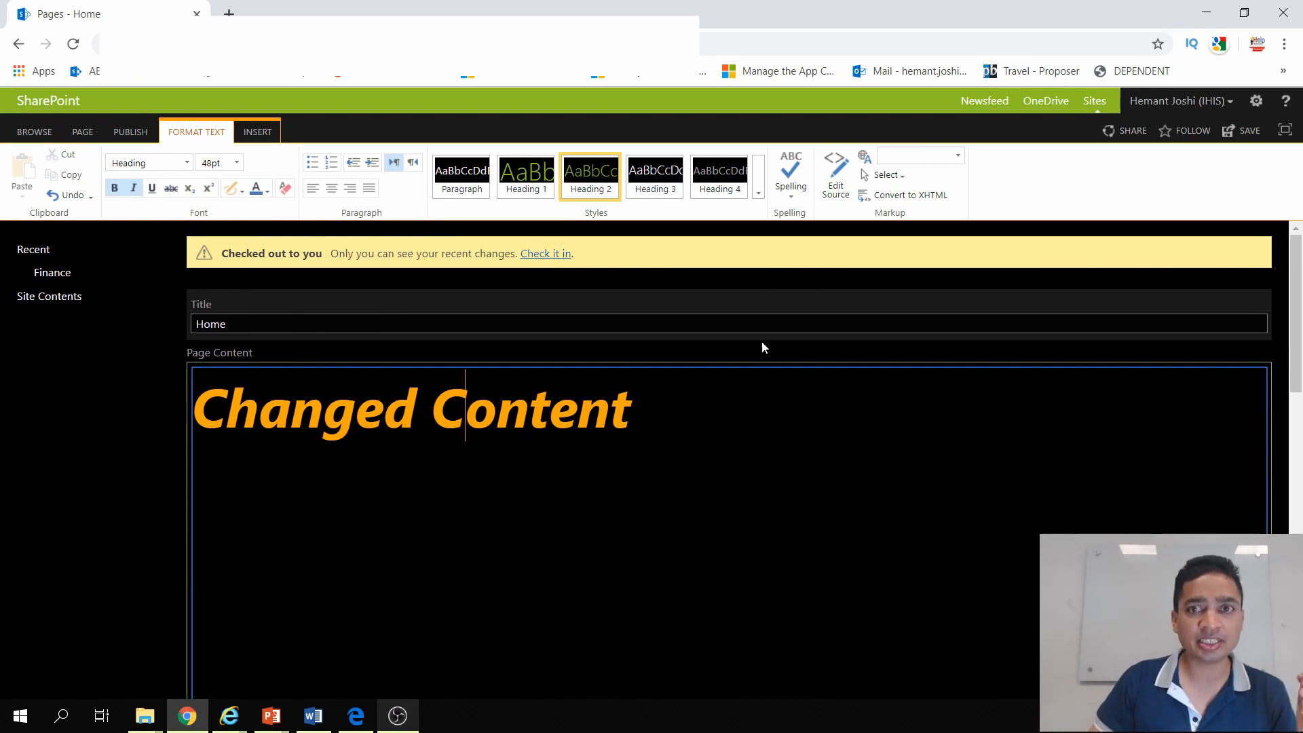
pyautogui.click(1252, 133)
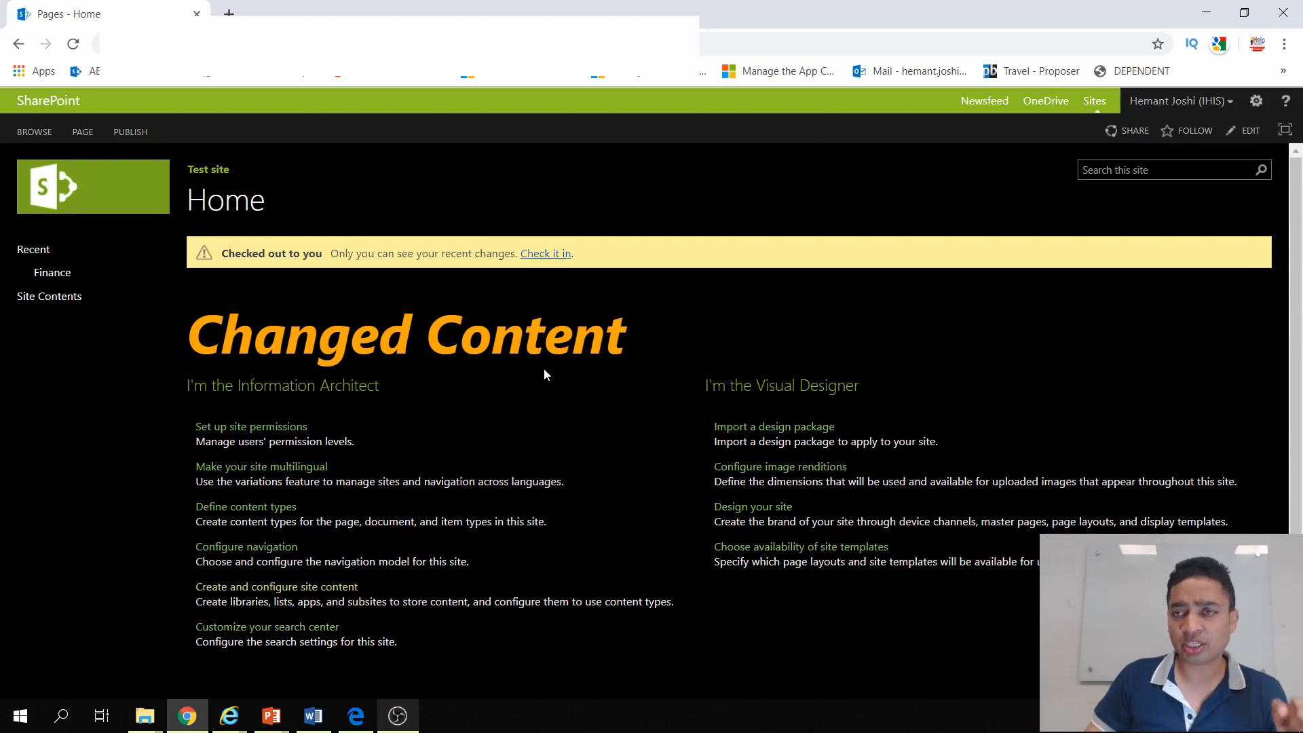
# Step: Add a Content Editor web part from Media and Content to the home page's Header zone and save the page
pyautogui.click(1251, 132)
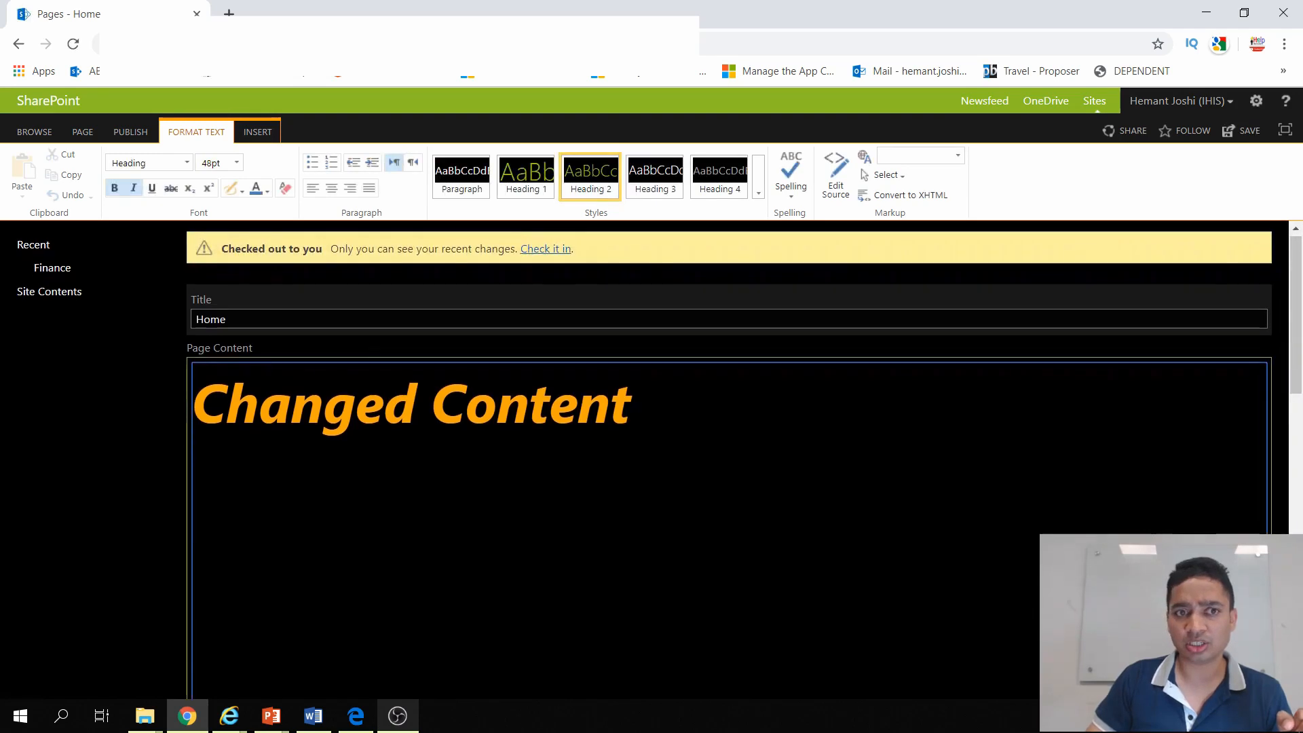
pyautogui.scroll(-10, 576, 490)
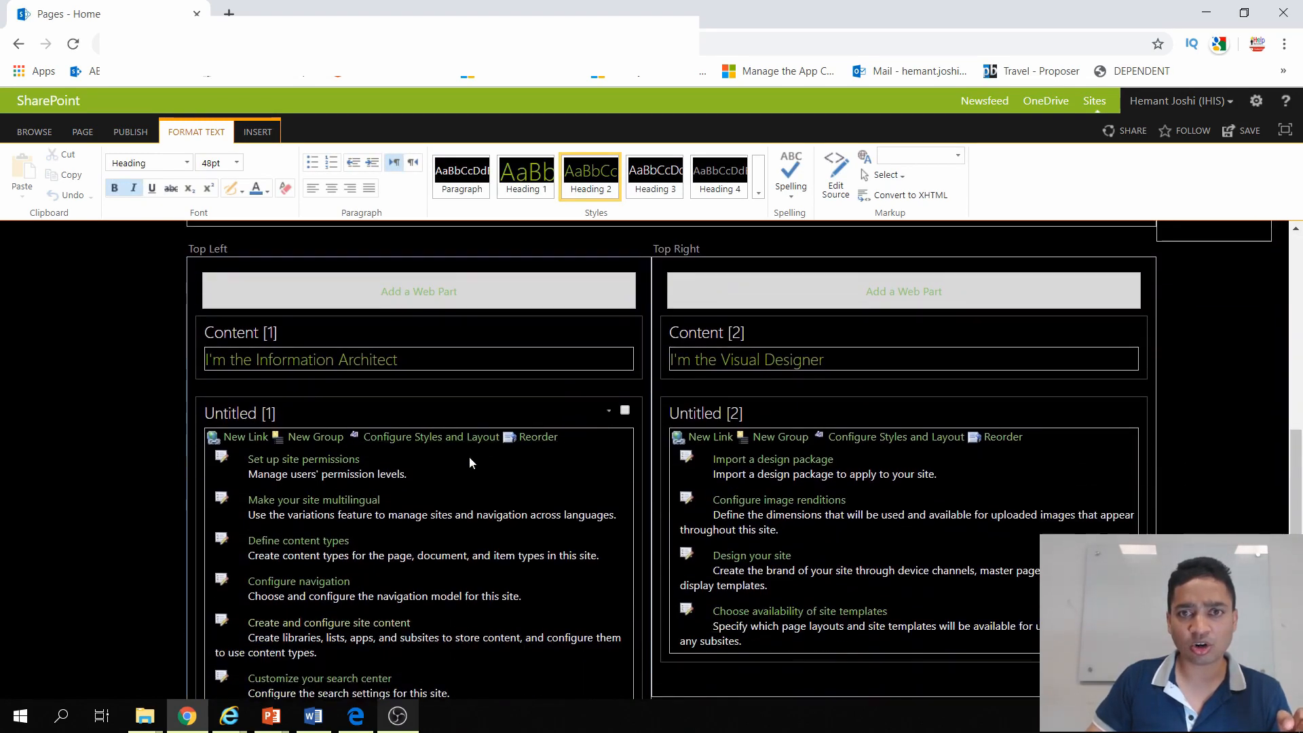
pyautogui.scroll(5, 547, 446)
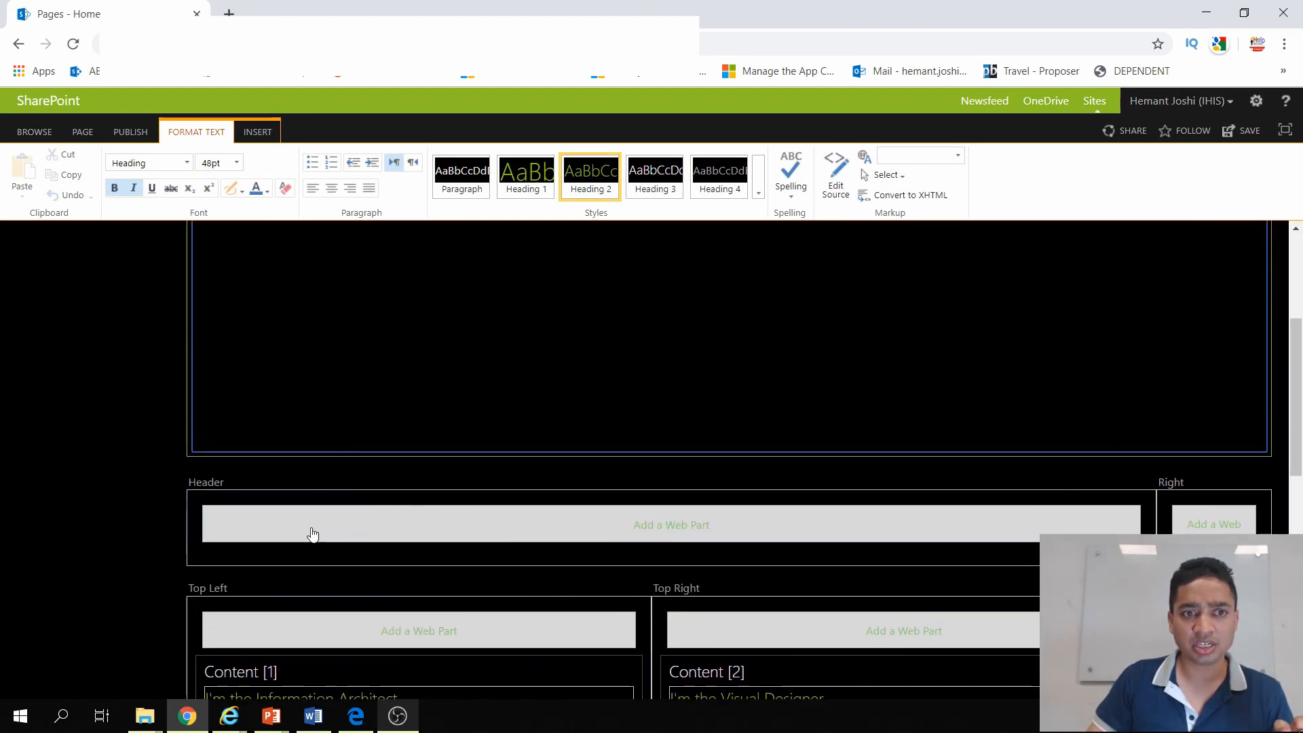
pyautogui.scroll(-3, 319, 536)
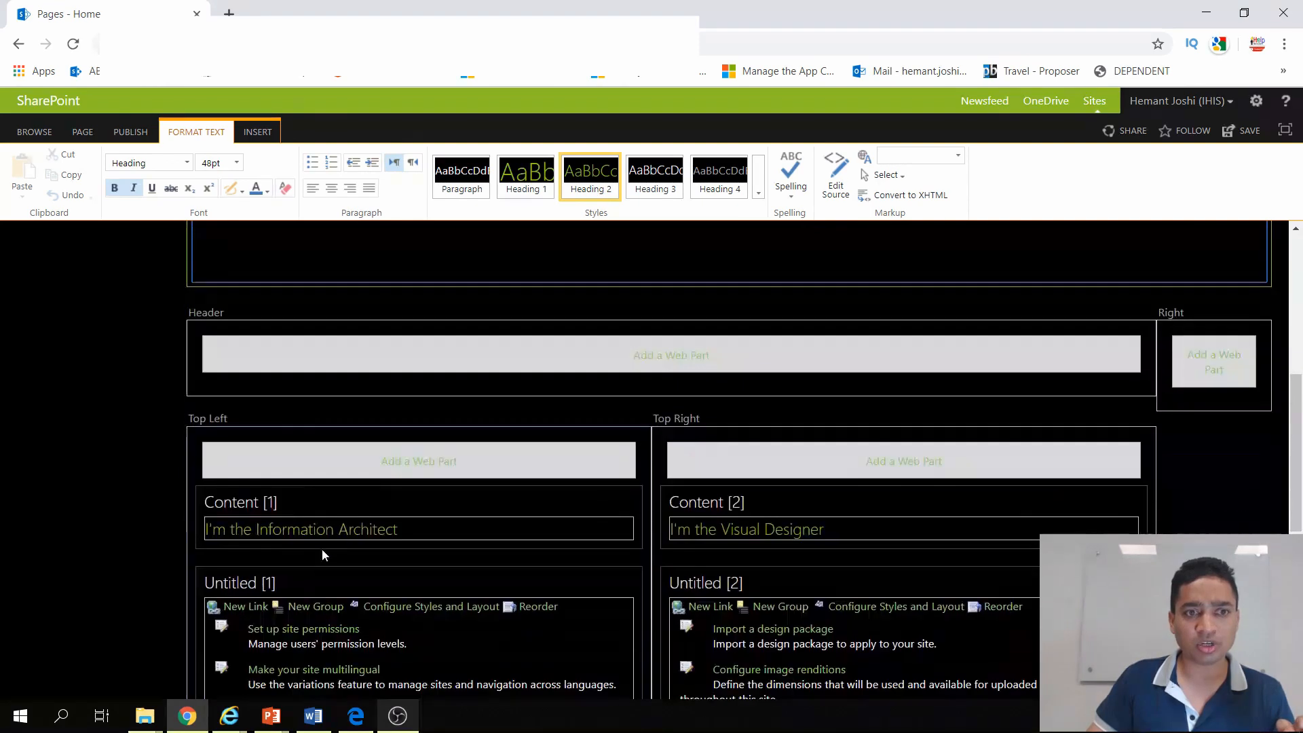
pyautogui.click(370, 467)
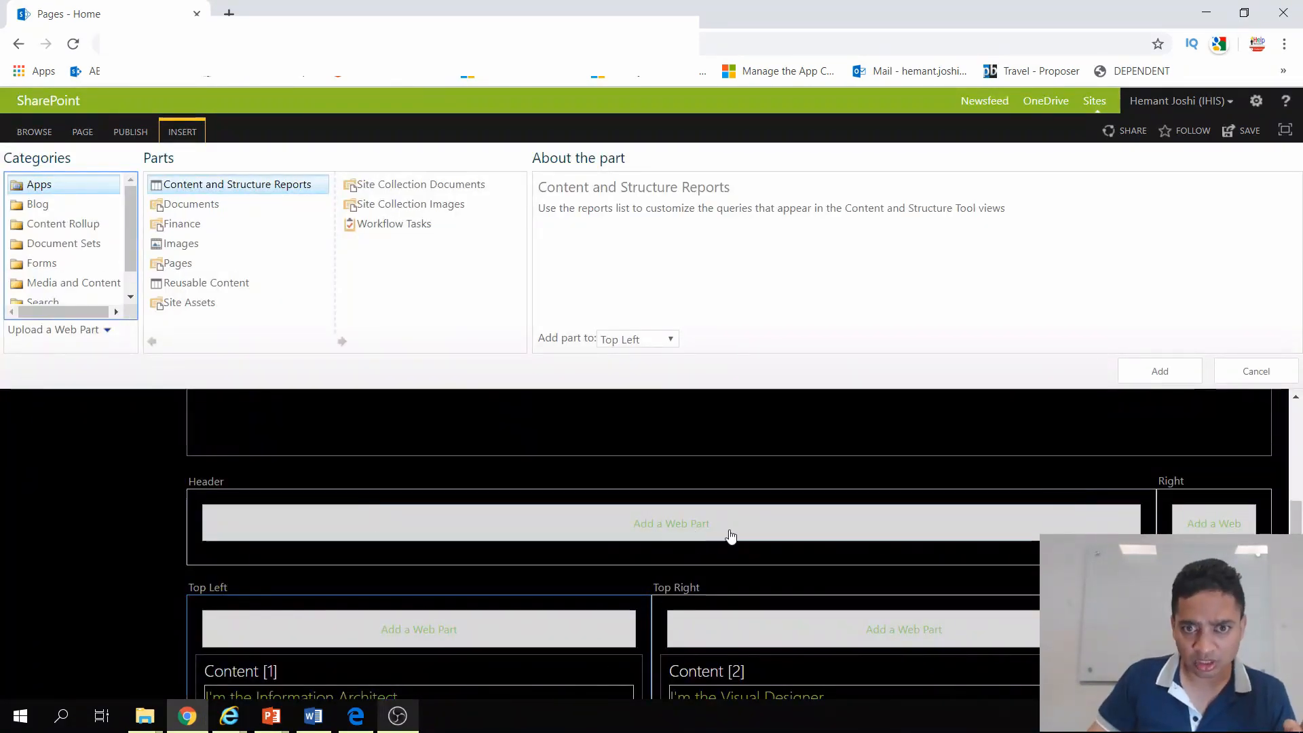
pyautogui.moveTo(740, 533); pyautogui.dragTo(482, 535)
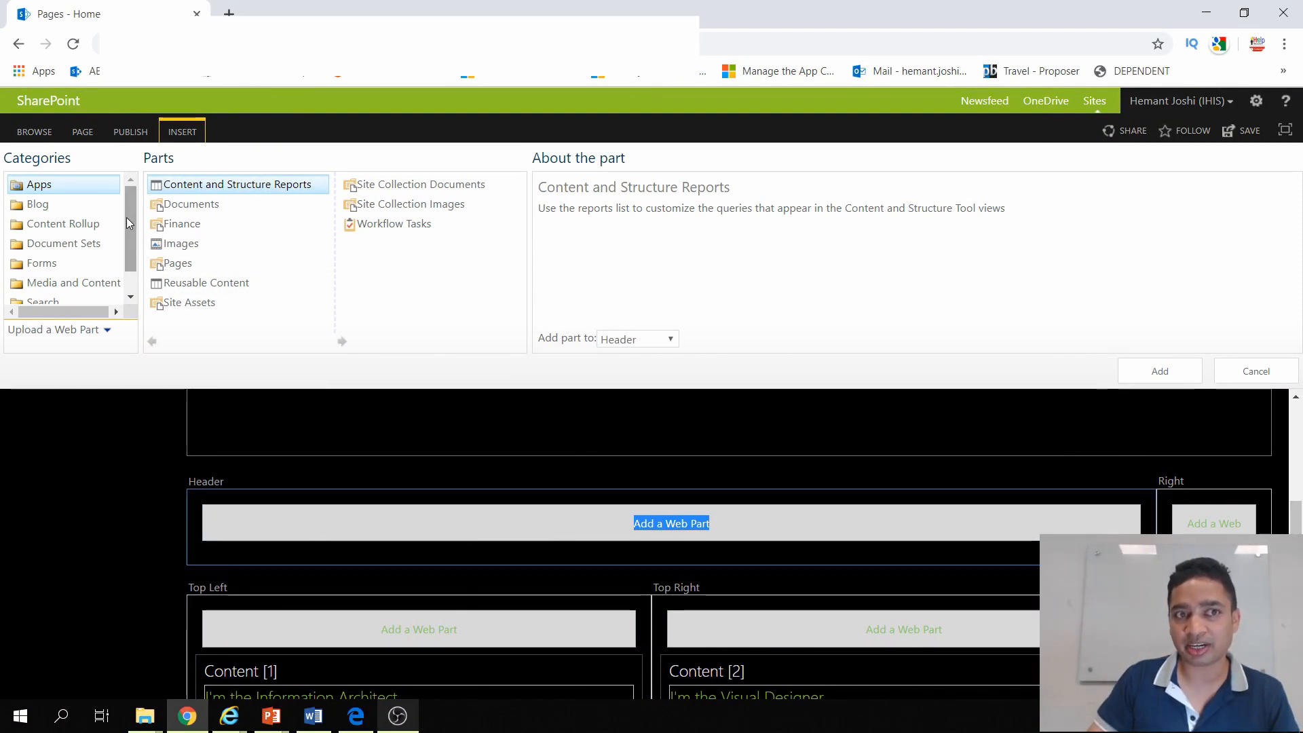
pyautogui.click(73, 283)
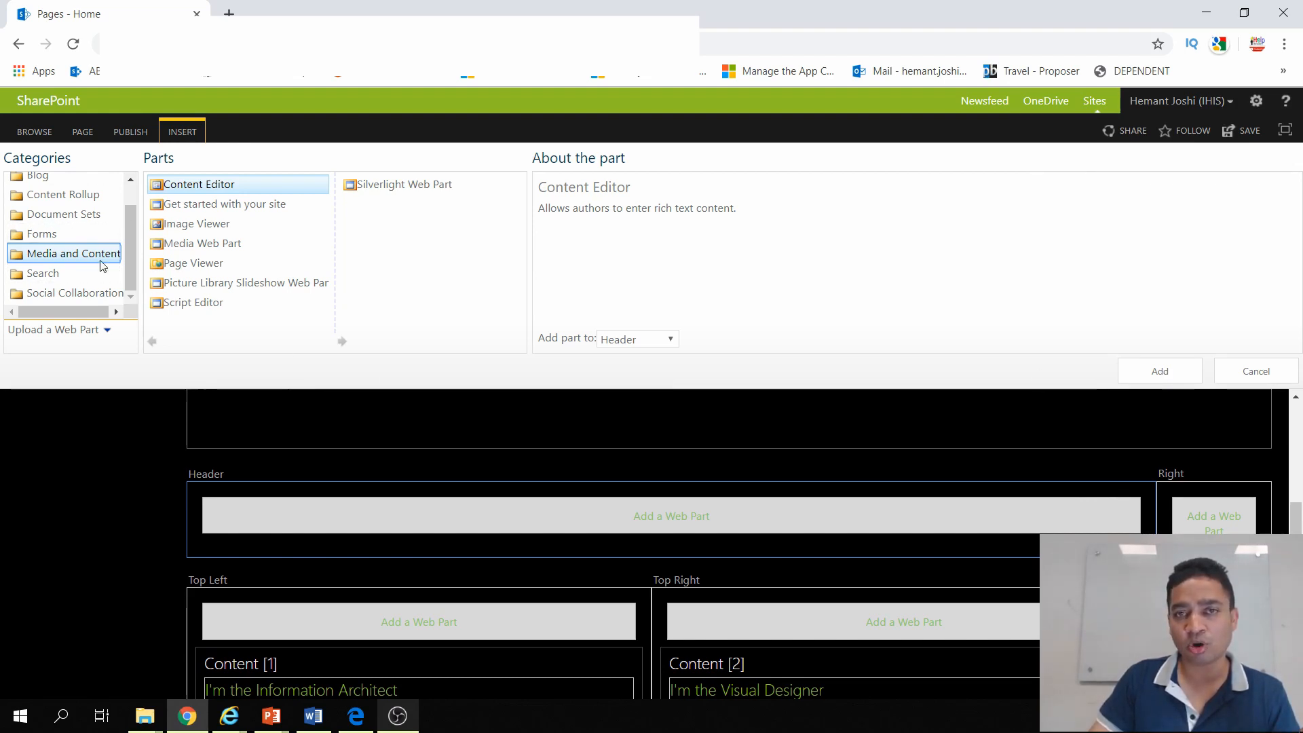
pyautogui.click(1161, 371)
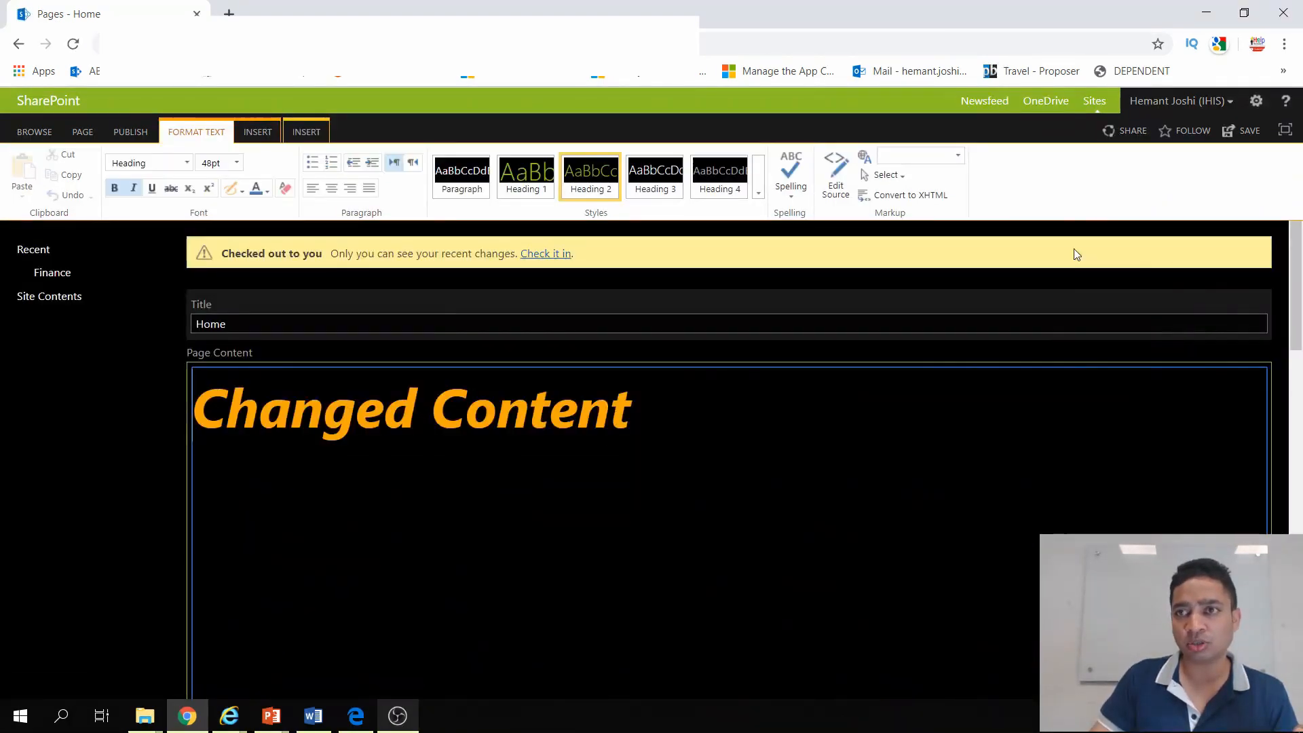
pyautogui.click(1246, 131)
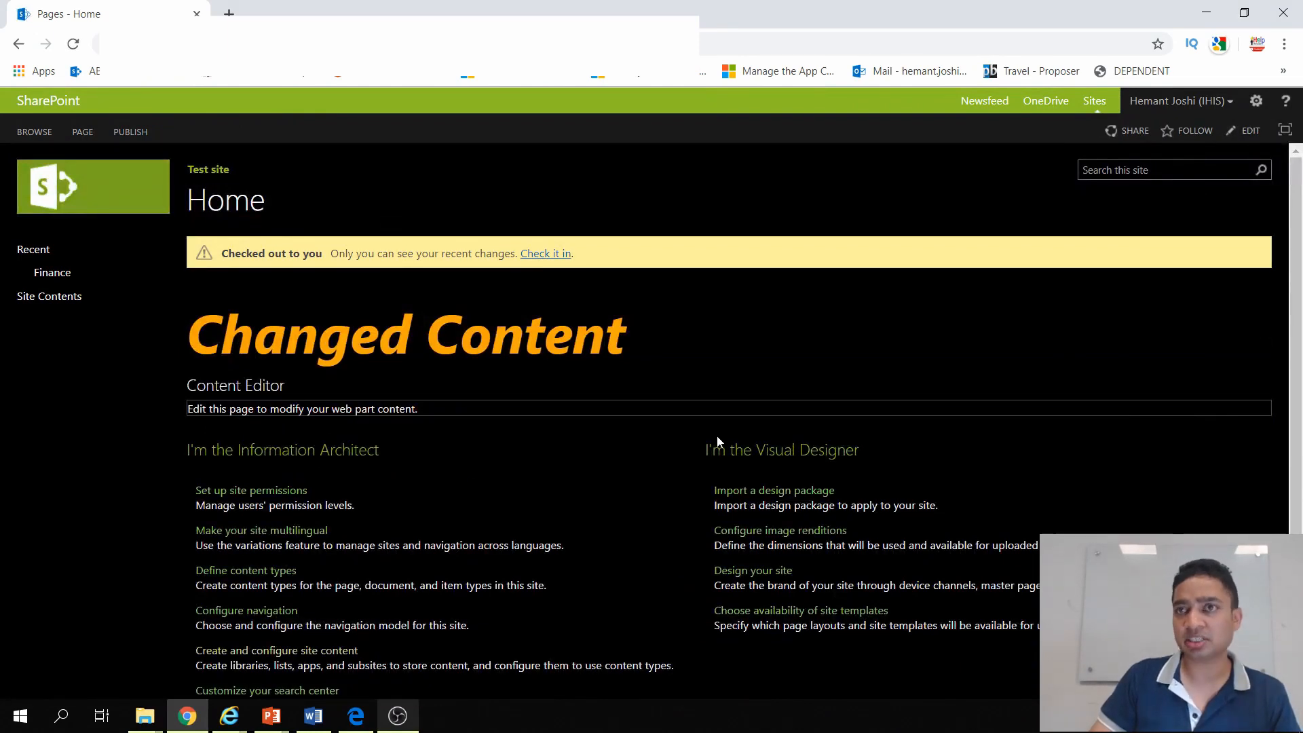
# Step: Open the site contents and go to the list of apps that can be added
pyautogui.click(1257, 102)
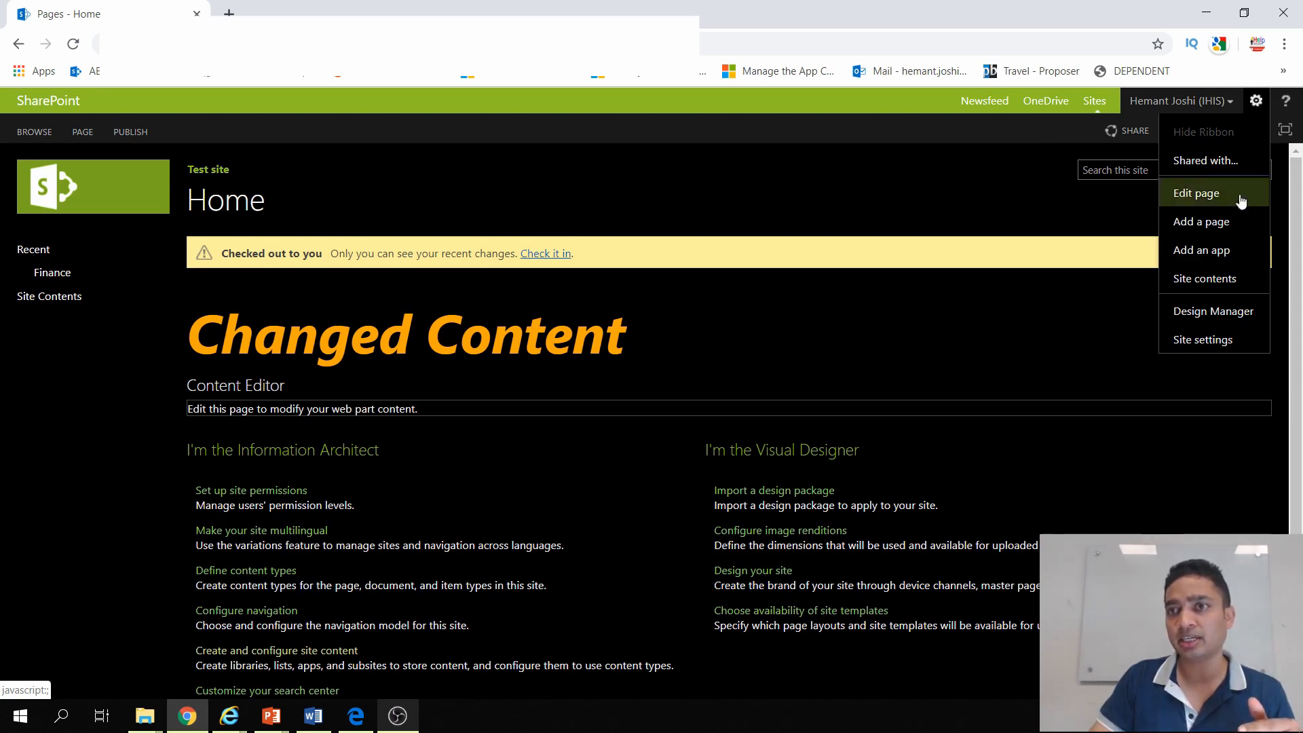
pyautogui.click(1215, 280)
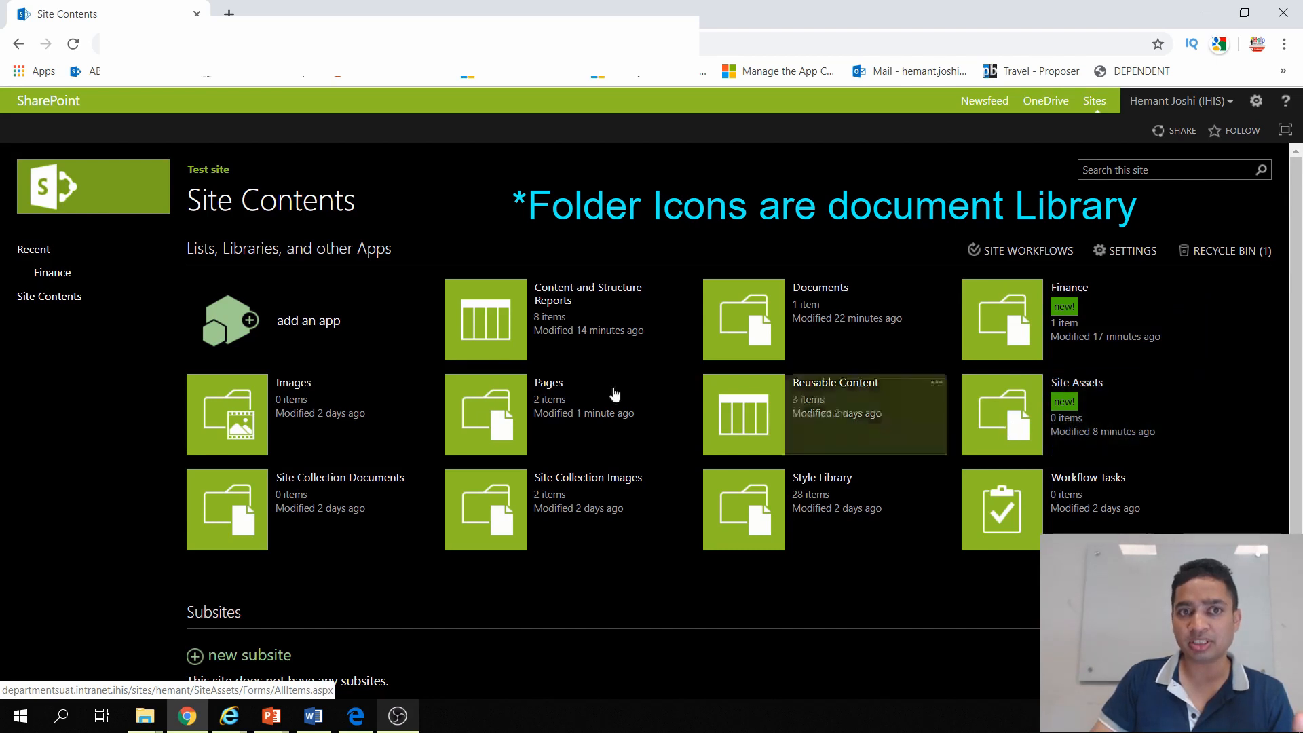
pyautogui.click(271, 336)
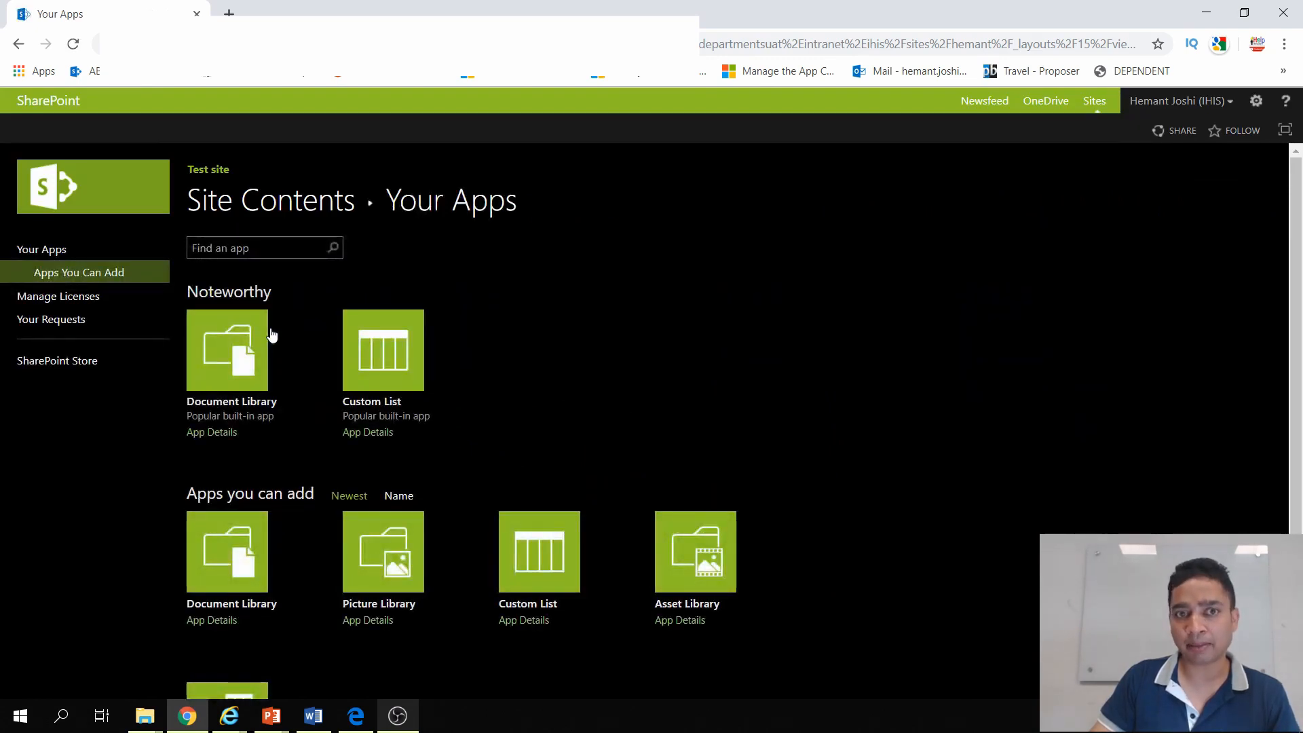
# Step: Add a Document Library app named "Procurement" to the site
pyautogui.click(221, 563)
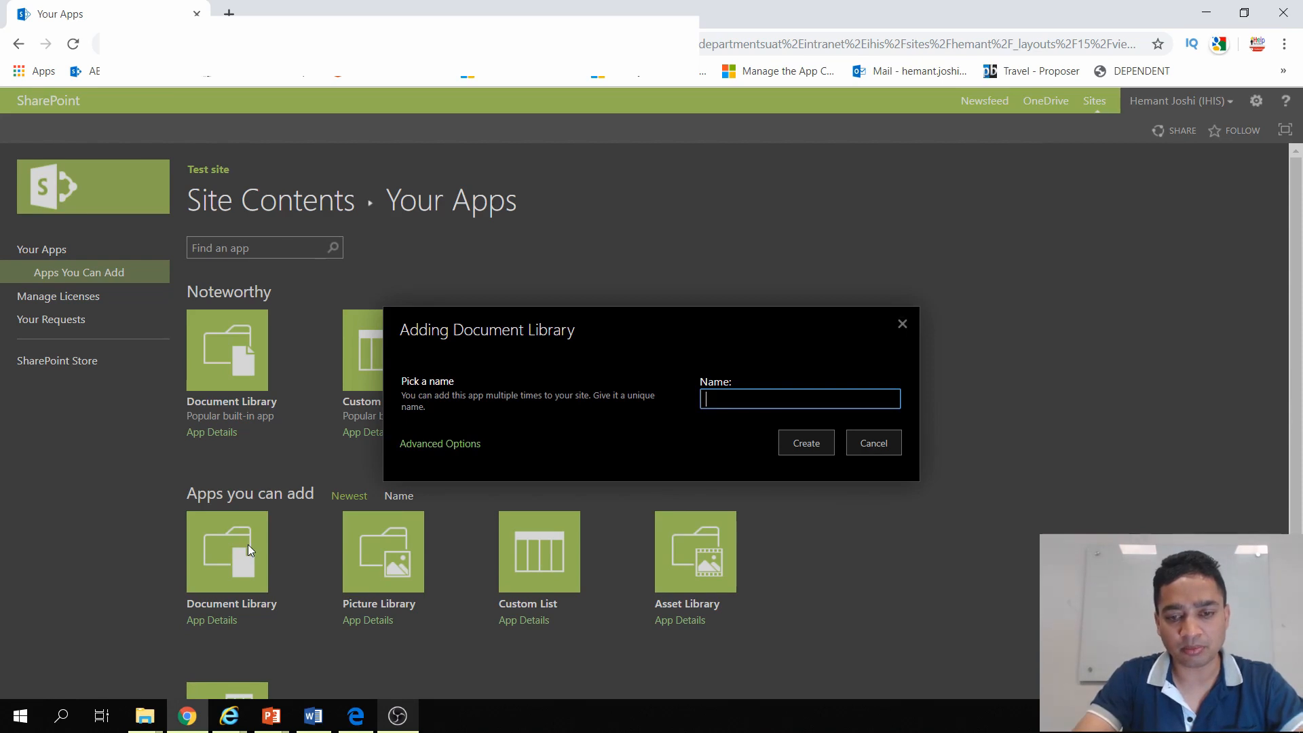
pyautogui.write('Procurement')
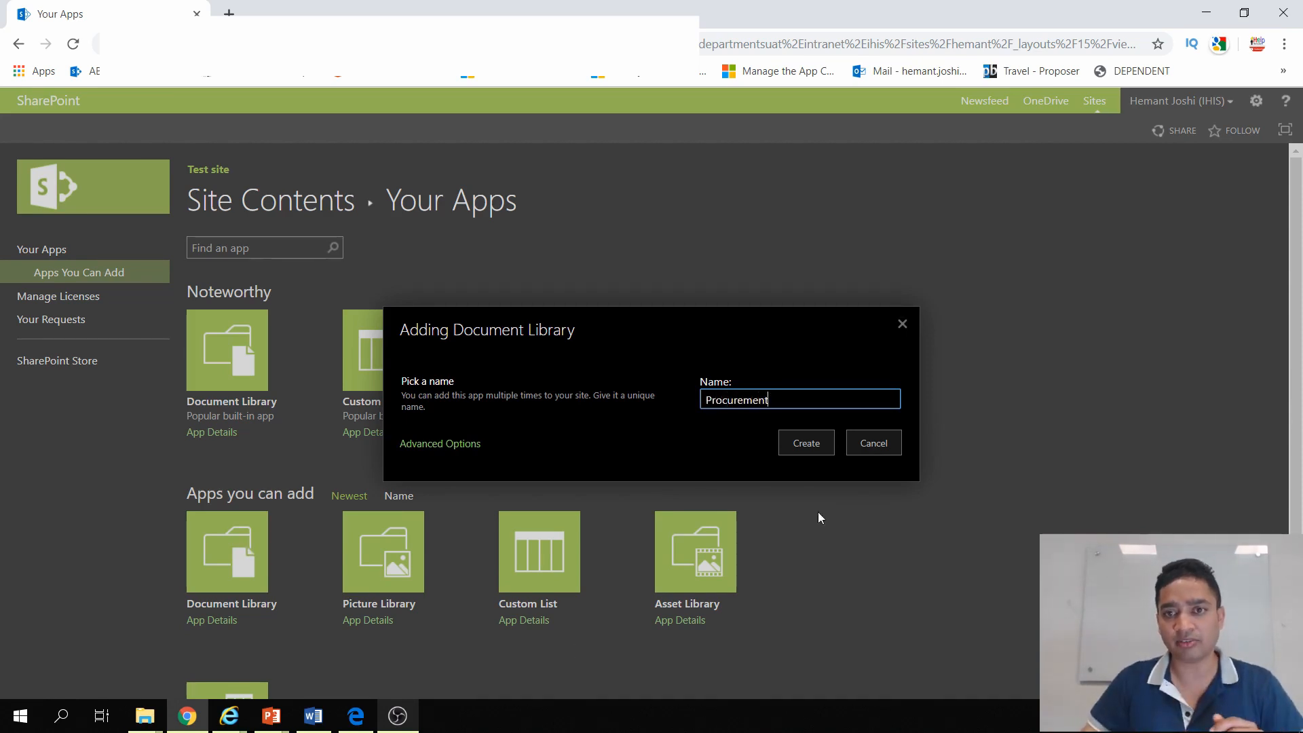
pyautogui.click(816, 443)
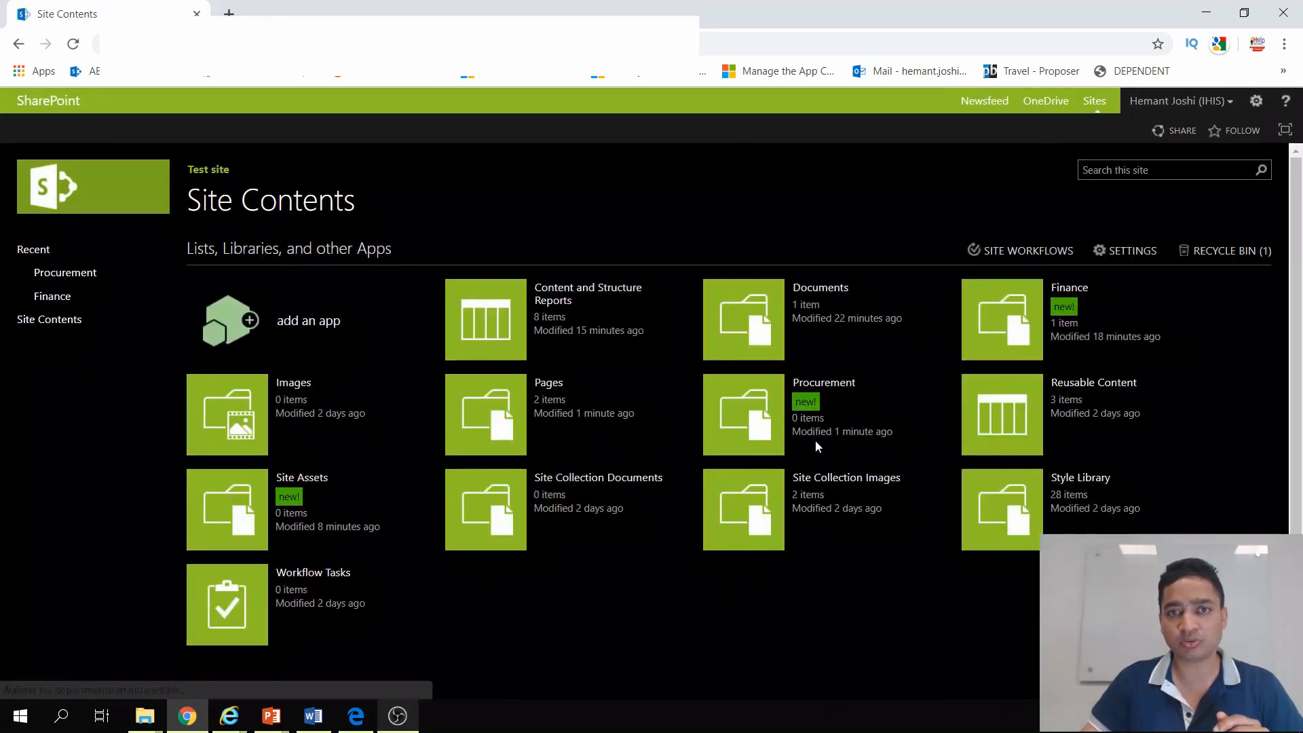
# Step: Open the Procurement library and upload the image glimpseAmste.png from the Desktop folder
pyautogui.click(768, 430)
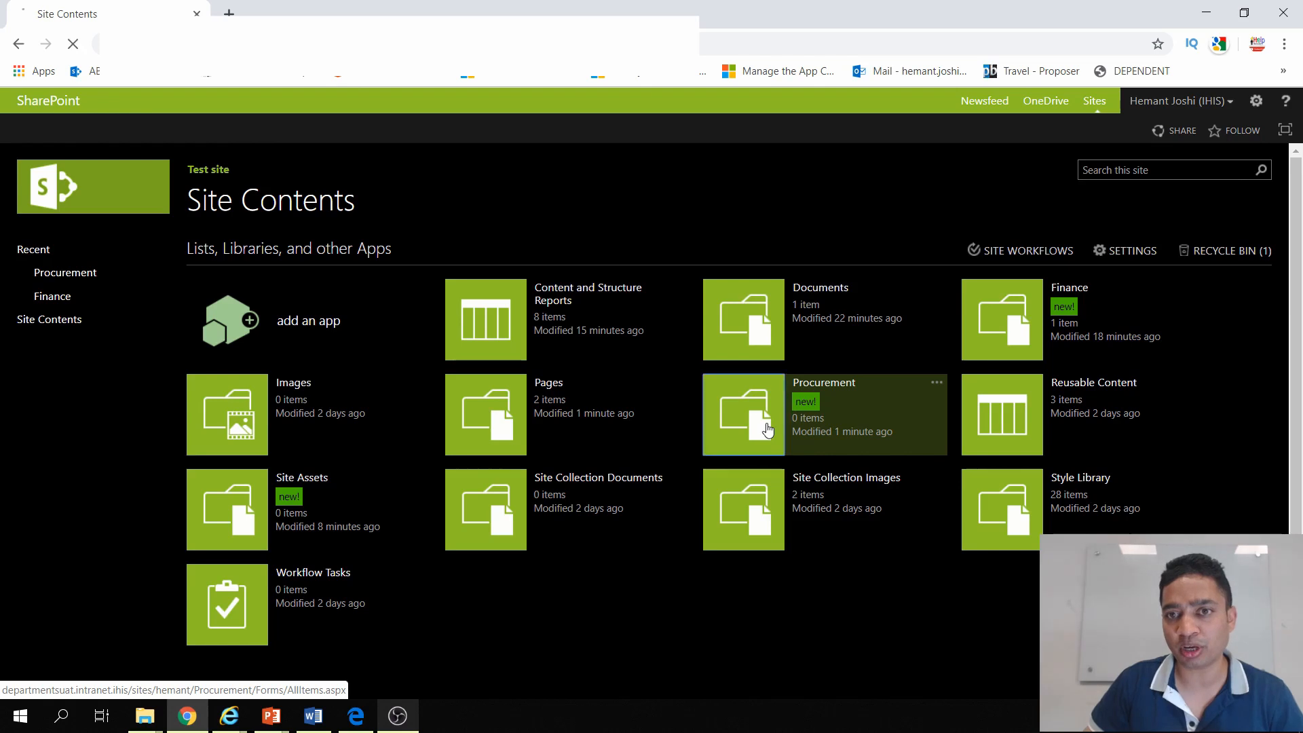
pyautogui.click(251, 251)
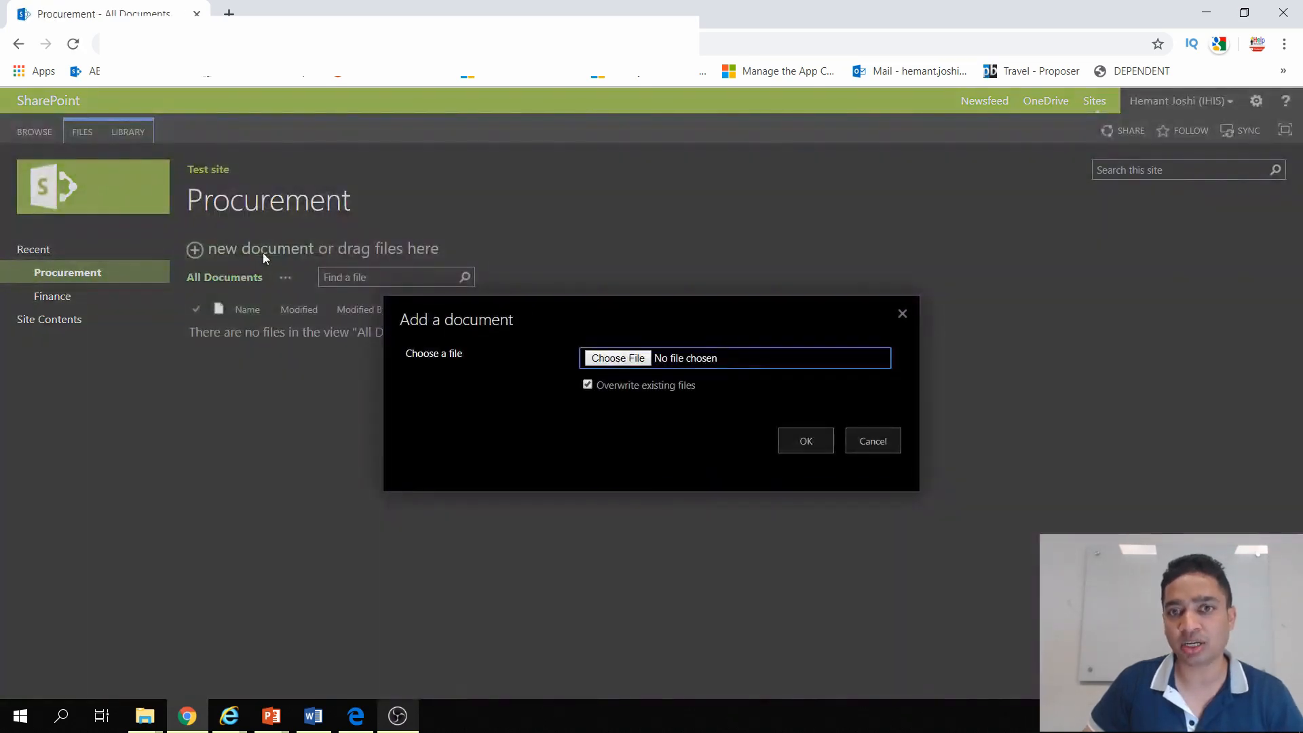
pyautogui.click(605, 361)
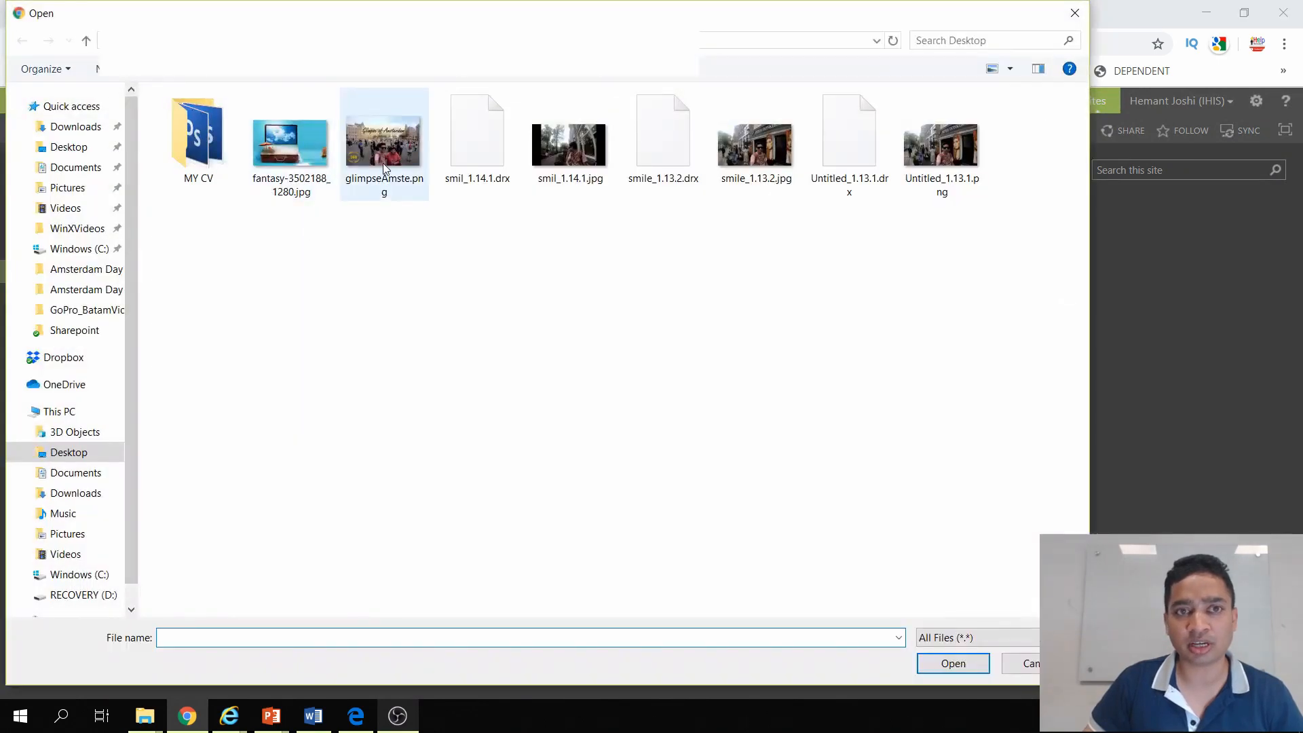
pyautogui.doubleClick(383, 163)
pyautogui.click(806, 442)
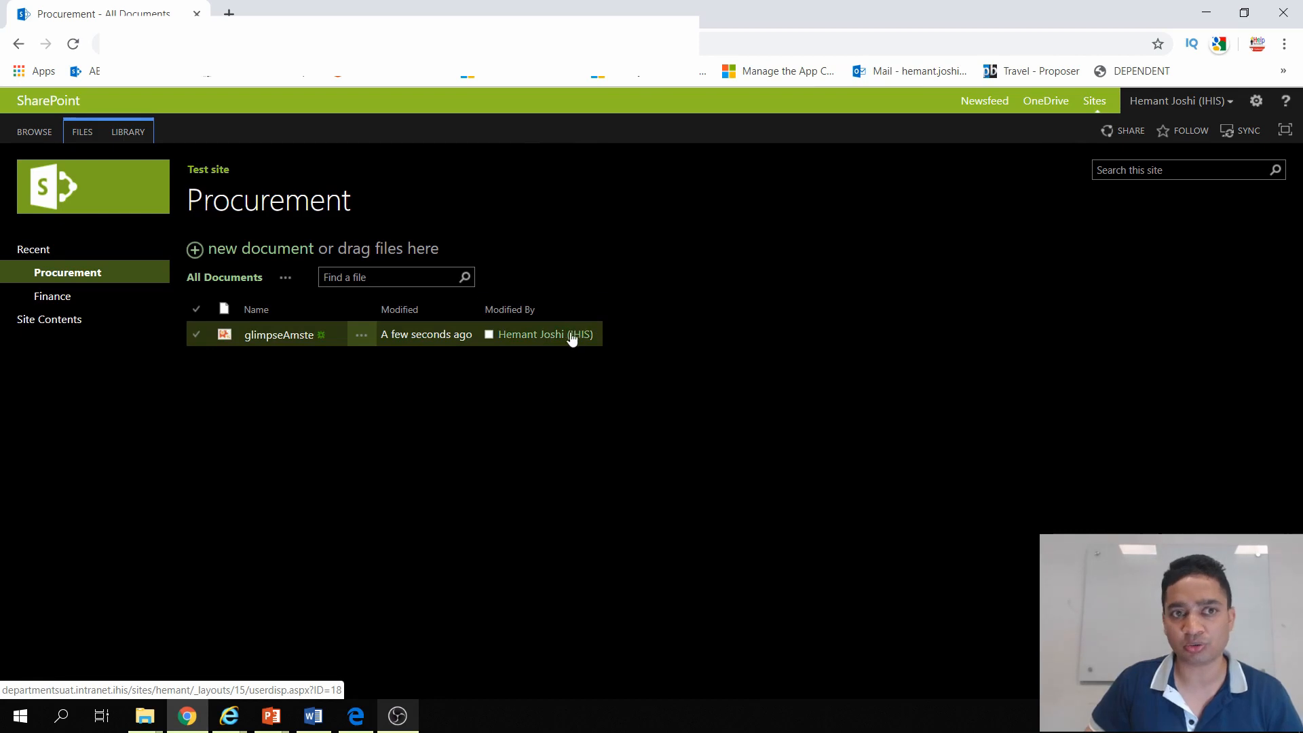
# Step: Upload SDS.docx to the Procurement library by dropping it from the desktop into the browser, and restore the full-size window
pyautogui.click(242, 248)
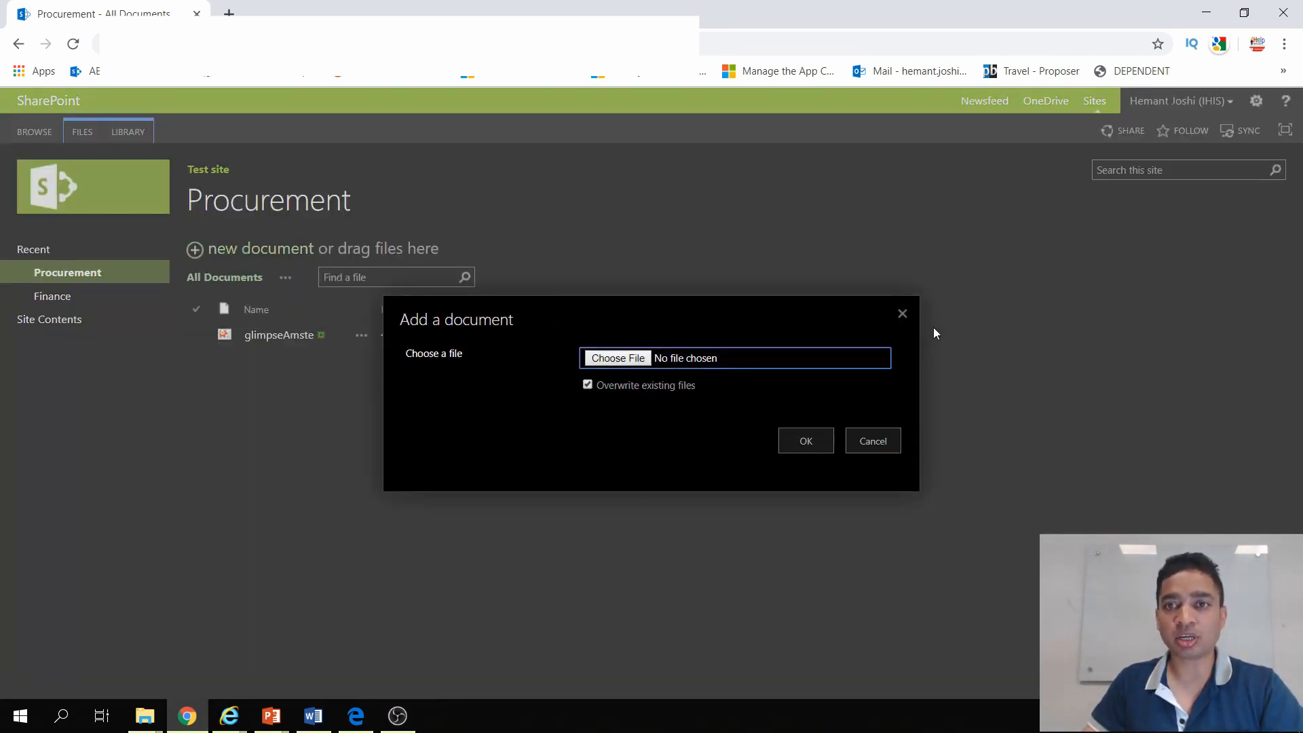
pyautogui.click(903, 313)
pyautogui.doubleClick(666, 21)
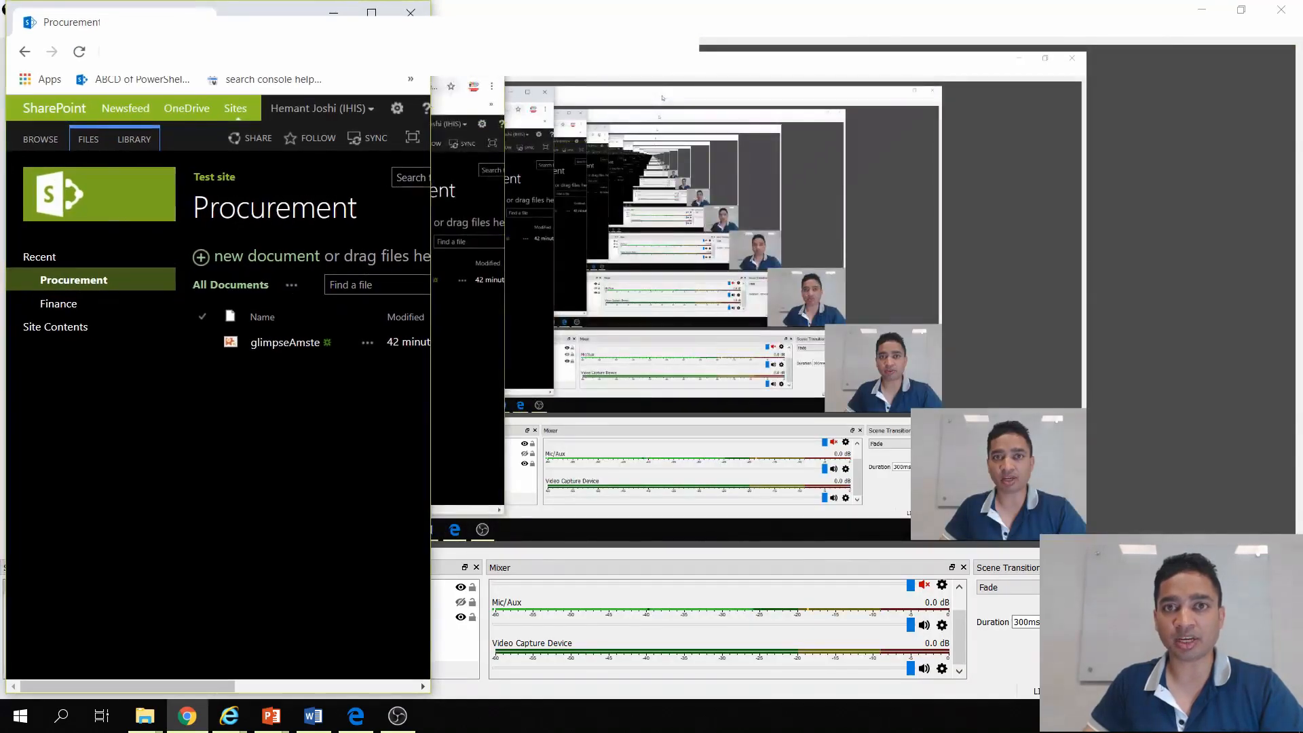
pyautogui.click(1202, 10)
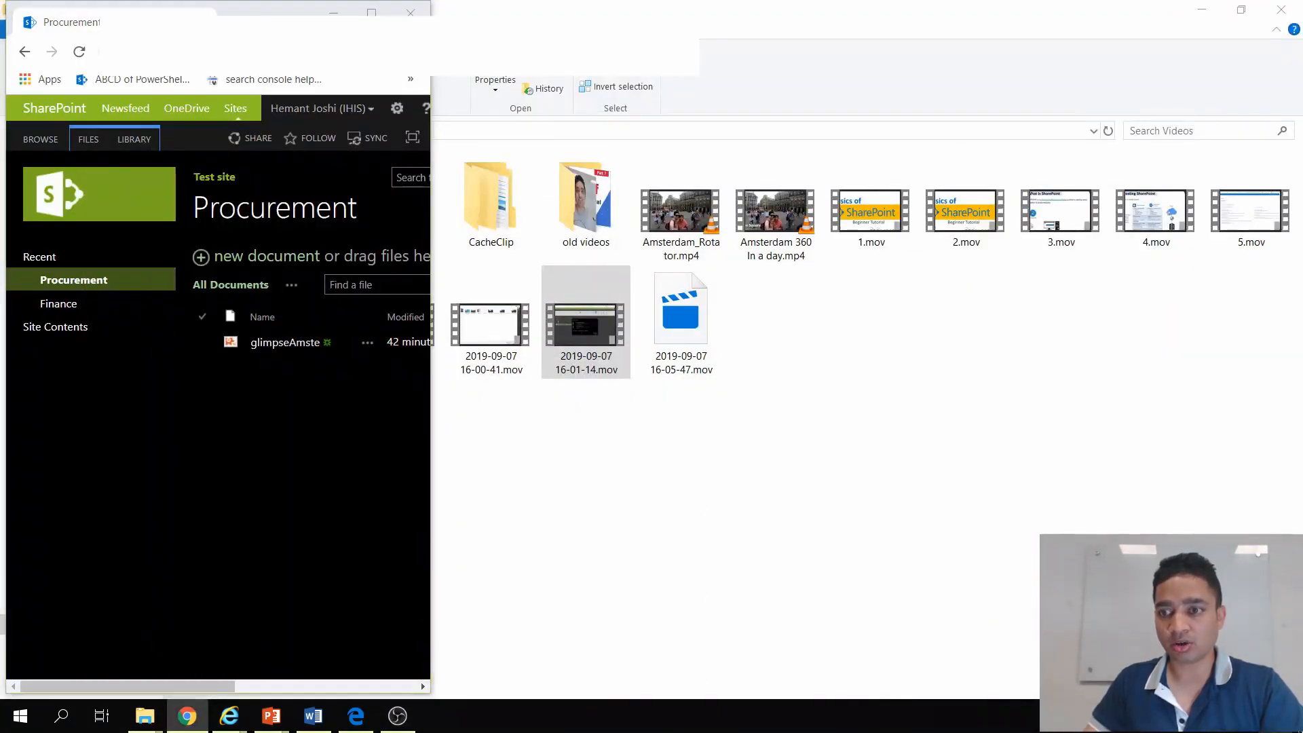
pyautogui.press('super+d')
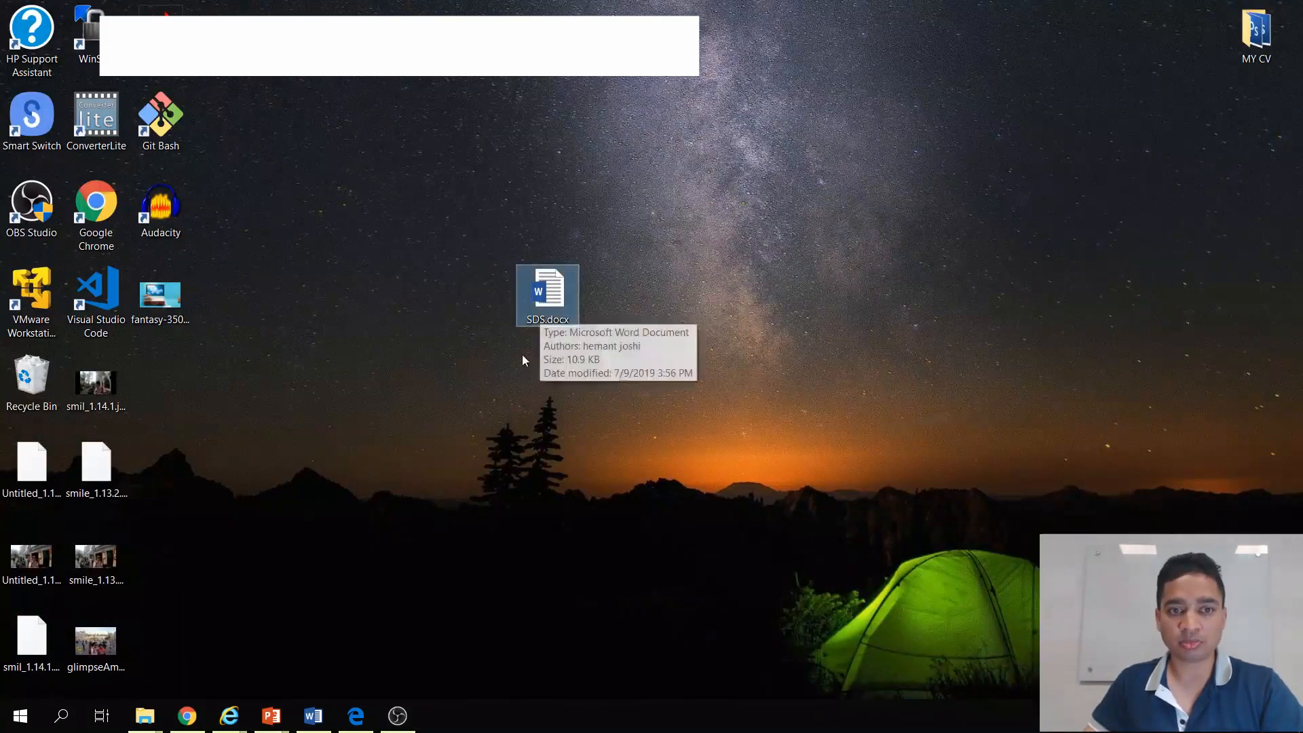
pyautogui.moveTo(360, 721)
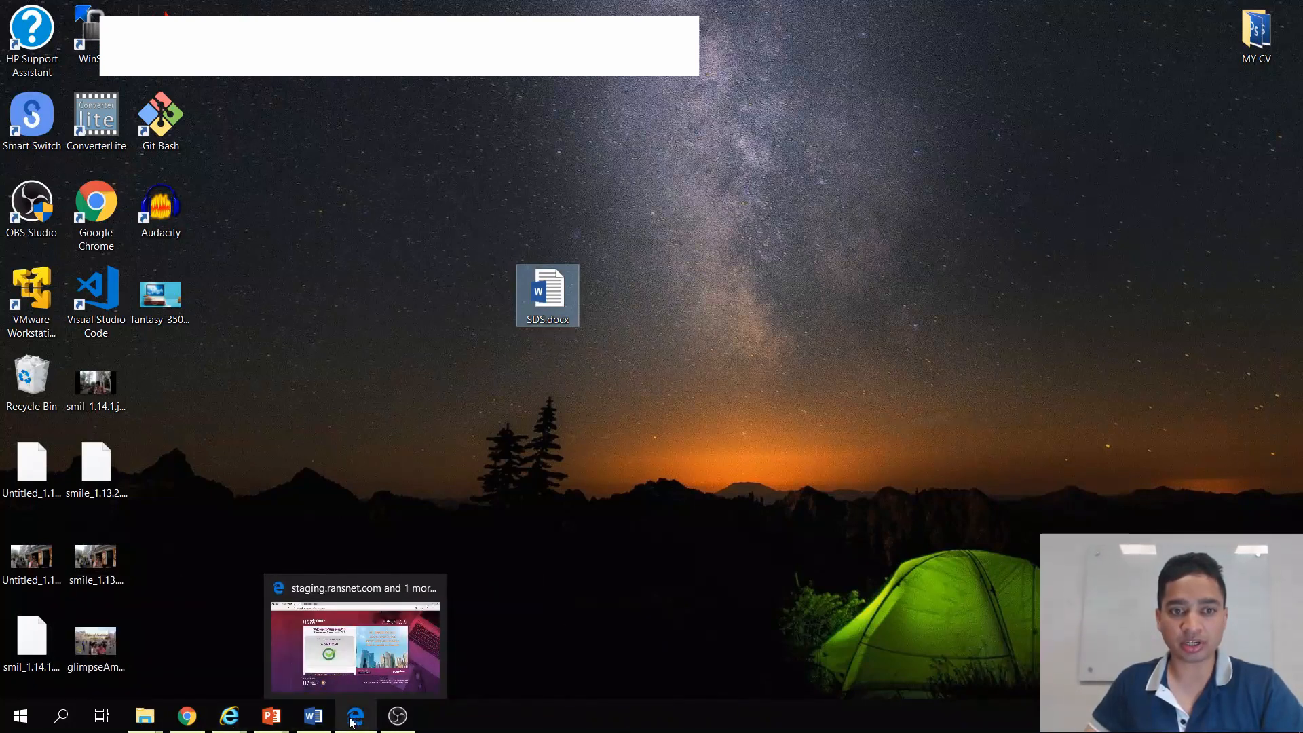
pyautogui.moveTo(188, 716)
pyautogui.click(163, 650)
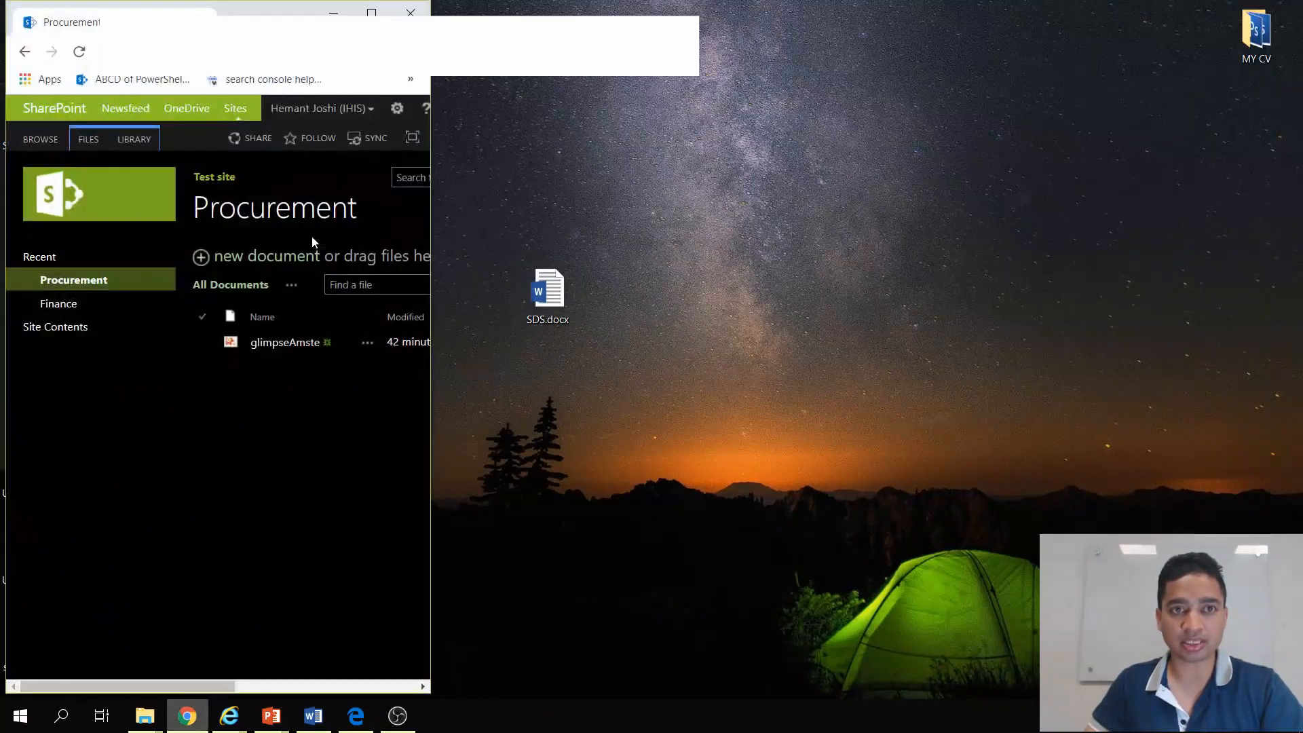
pyautogui.moveTo(547, 292); pyautogui.dragTo(362, 321)
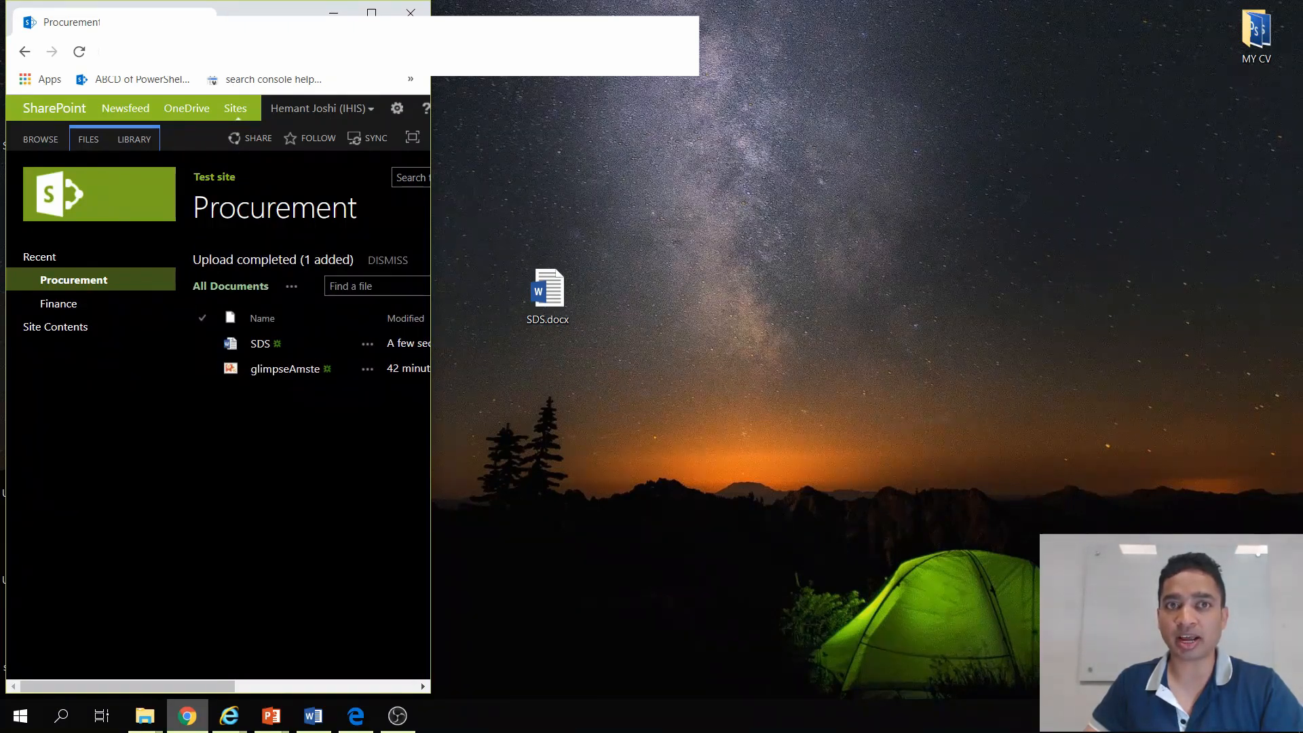
pyautogui.moveTo(430, 366); pyautogui.dragTo(507, 367)
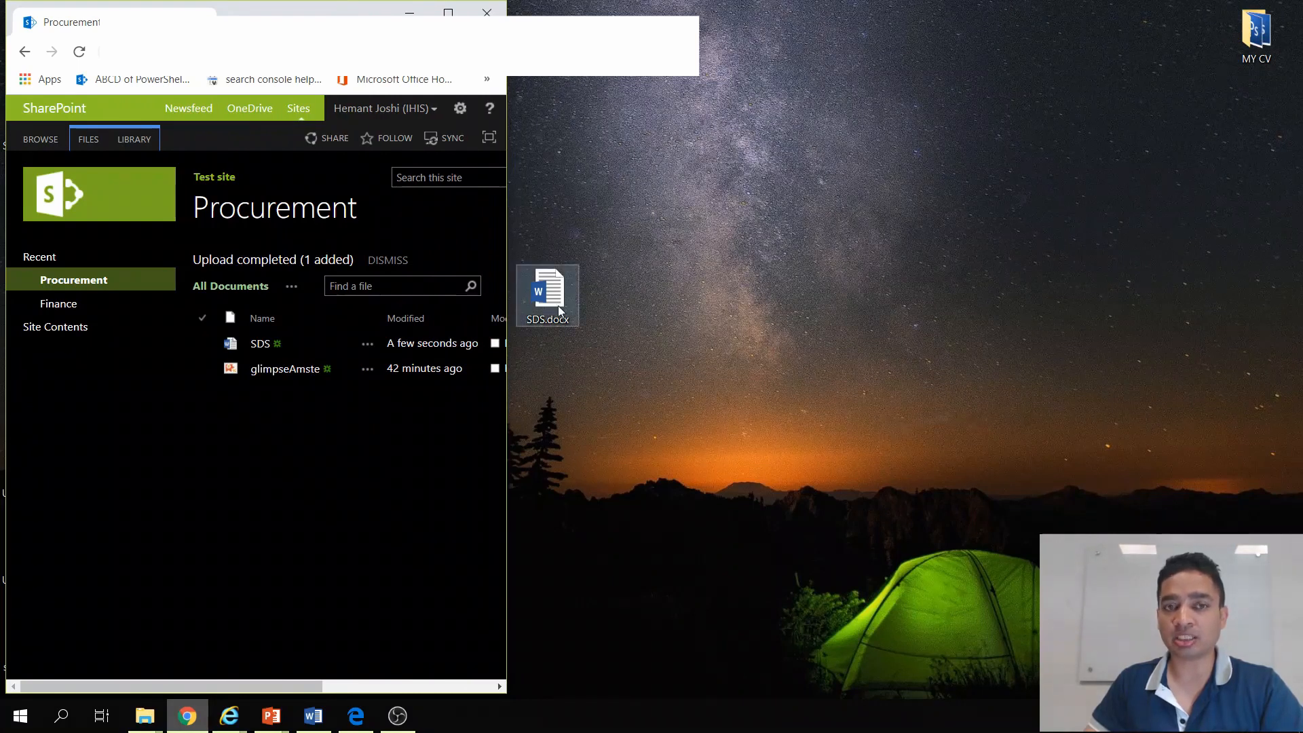
pyautogui.doubleClick(344, 3)
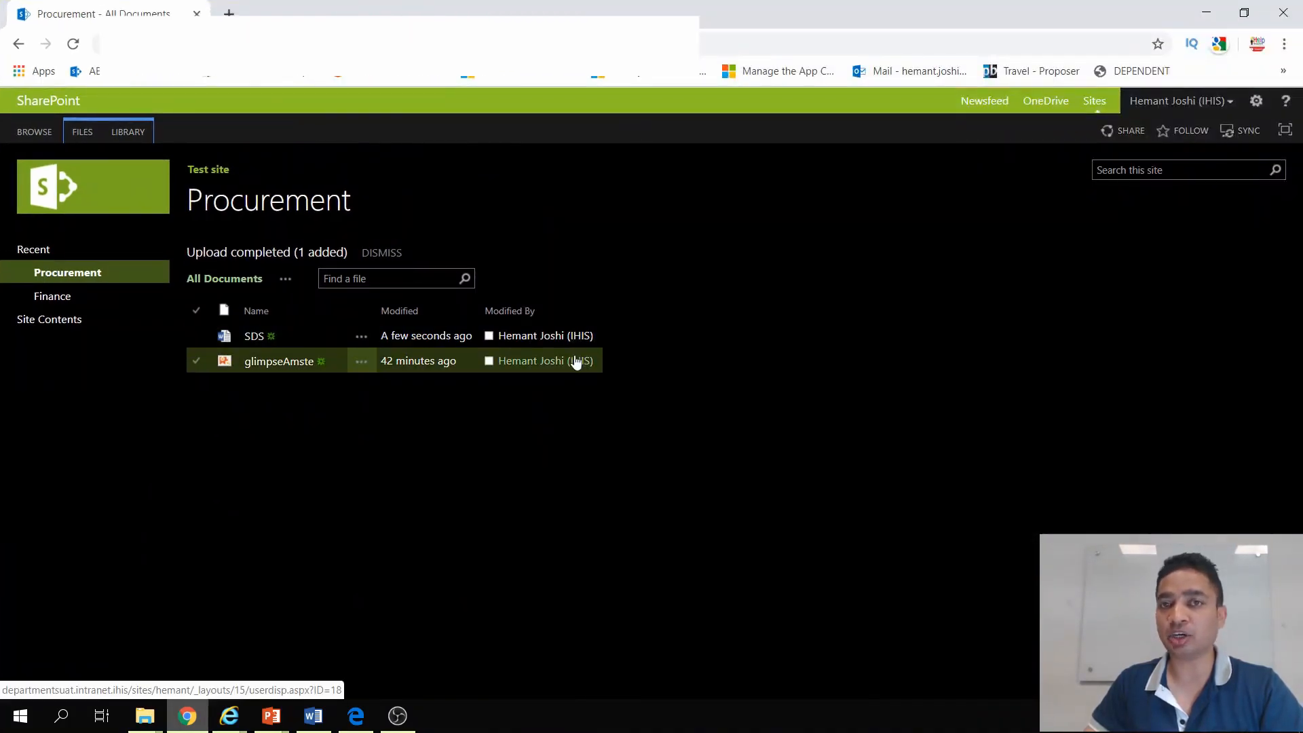
# Step: Examine the SDS document's details, its link address and the further actions available for it
pyautogui.click(361, 337)
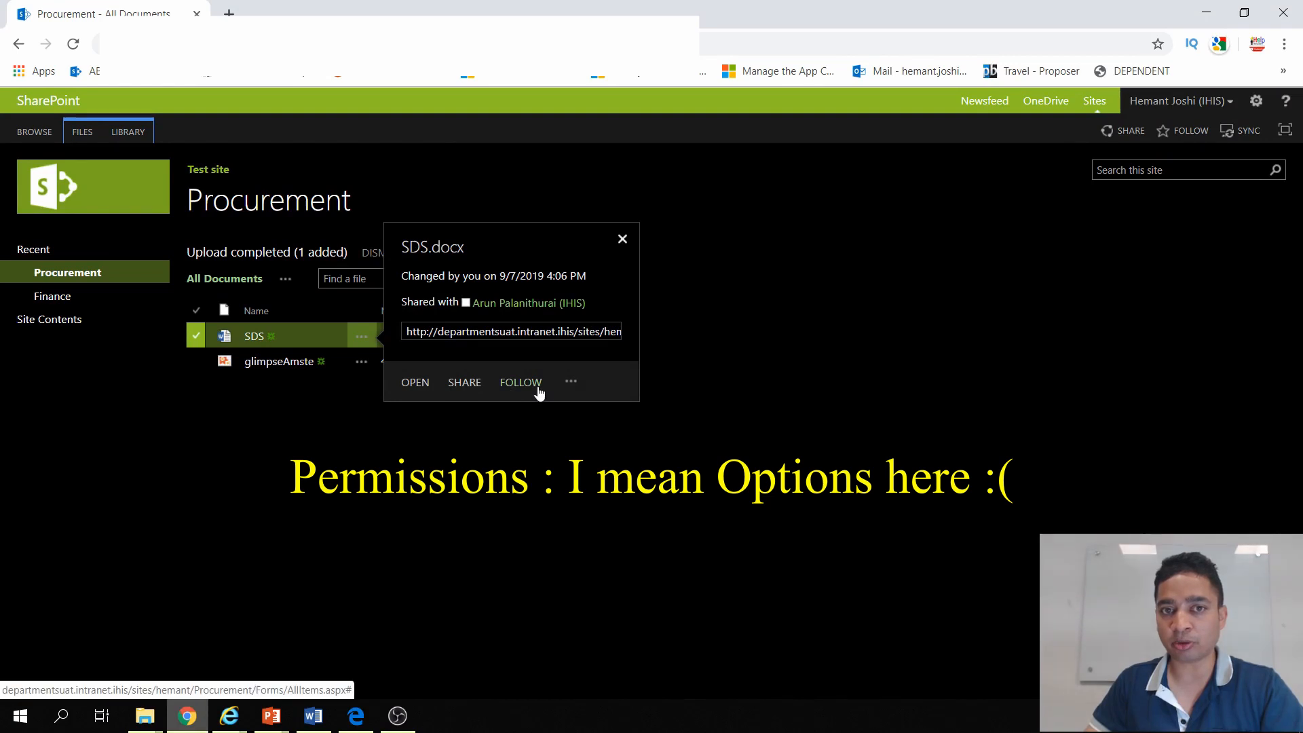
pyautogui.click(459, 331)
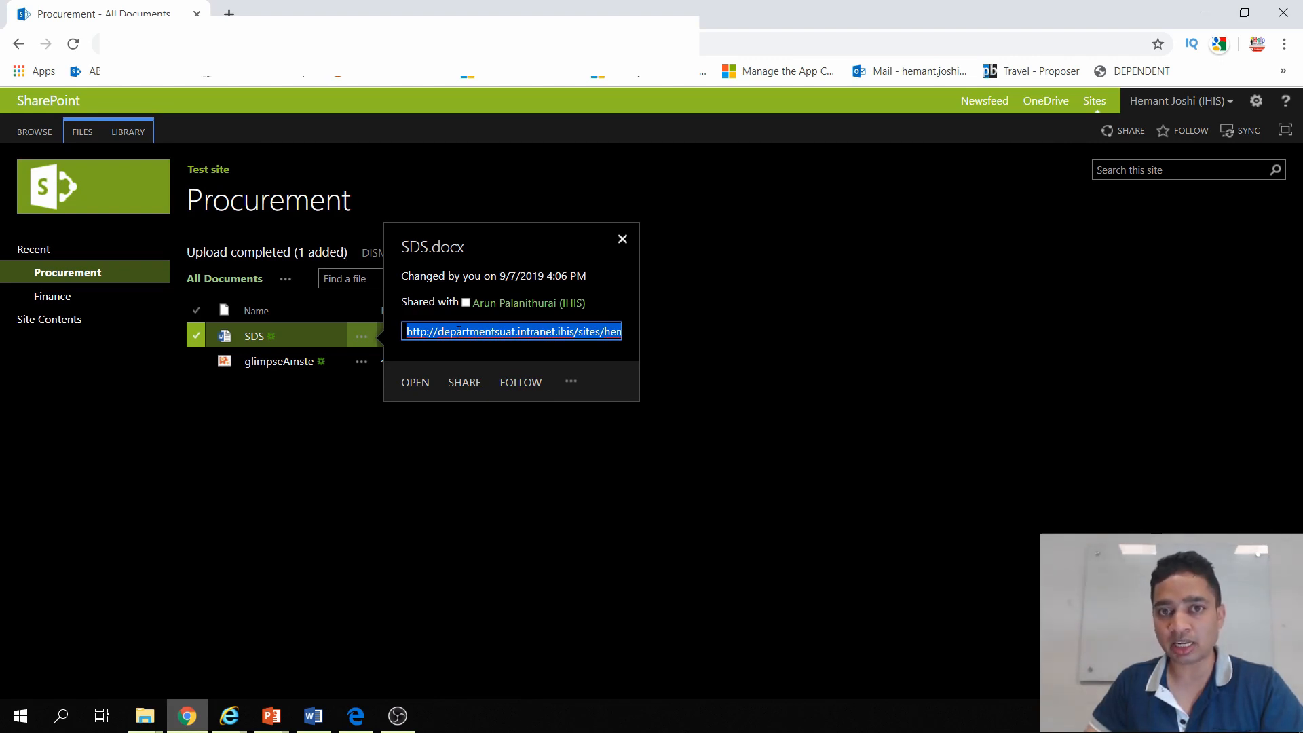
pyautogui.click(574, 384)
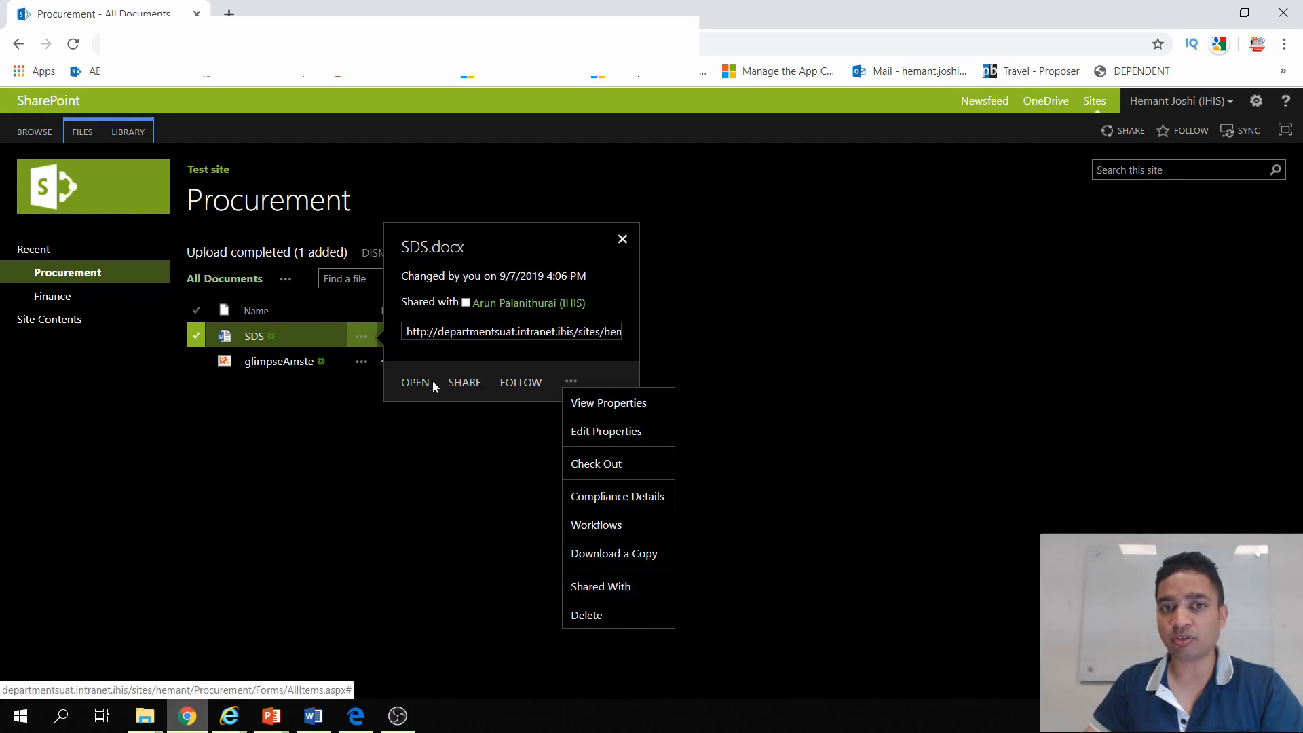
# Step: Try out the sharing invitation for the SDS document with "ZXC" as the invitee, and cancel it
pyautogui.click(468, 386)
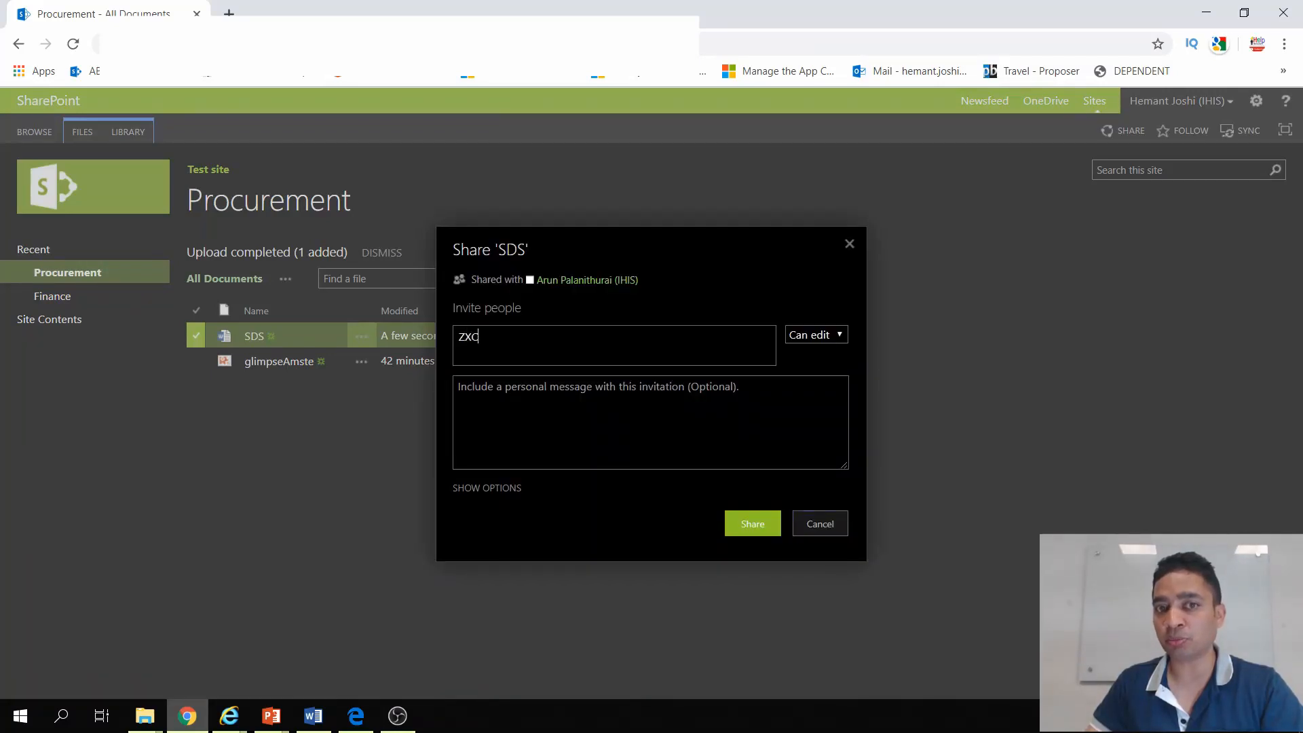
pyautogui.moveTo(458, 337); pyautogui.dragTo(555, 380)
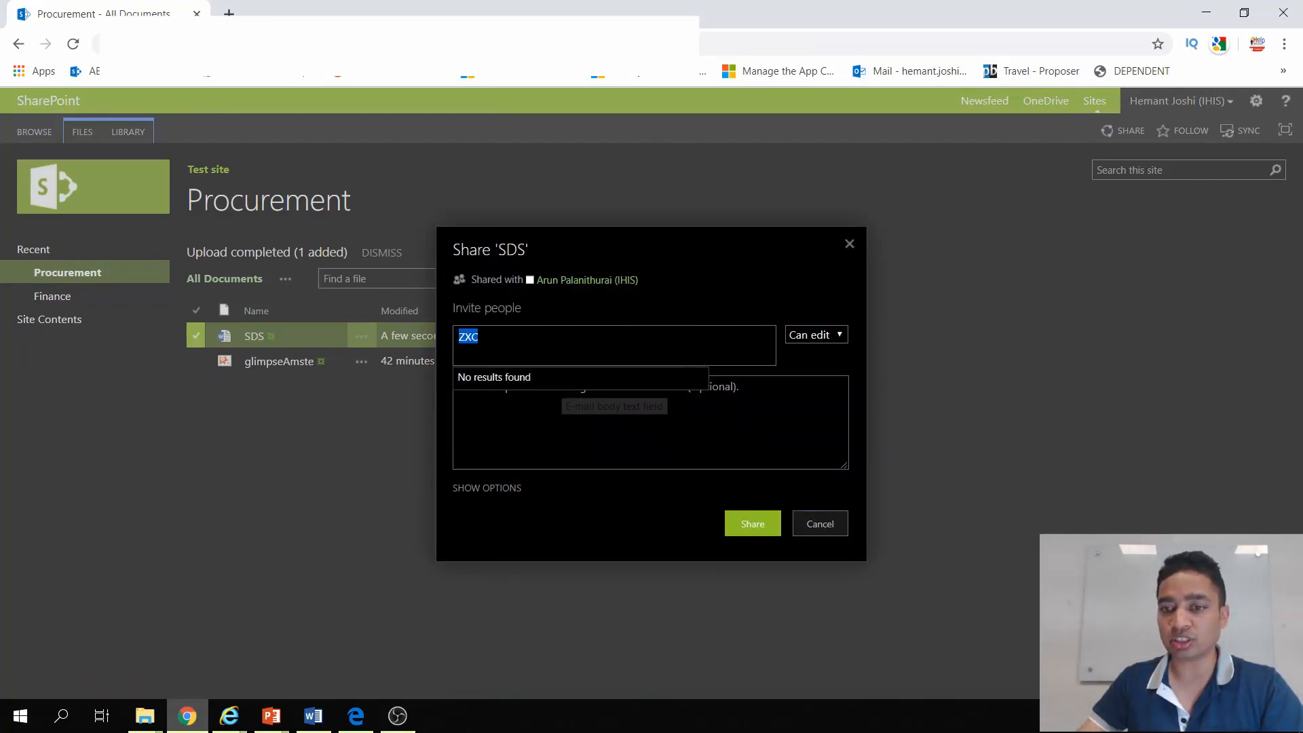
pyautogui.click(562, 410)
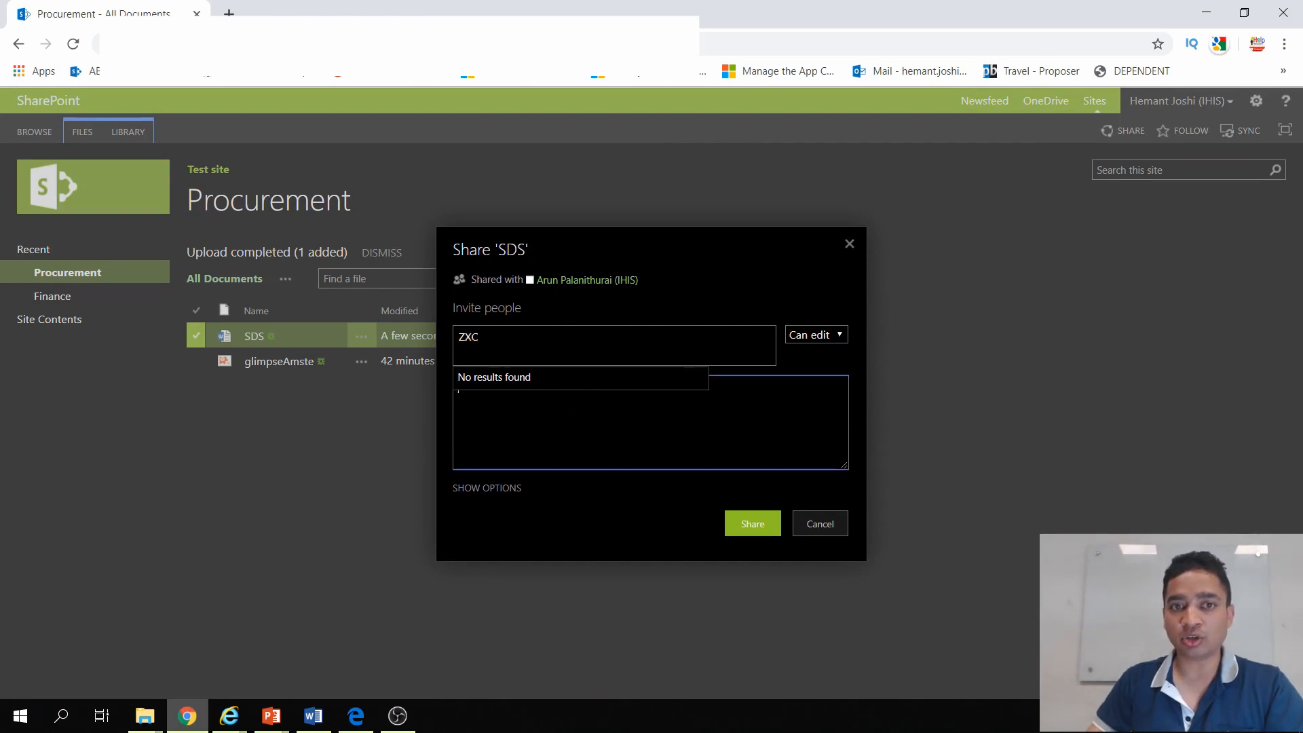
pyautogui.moveTo(488, 340); pyautogui.dragTo(332, 346)
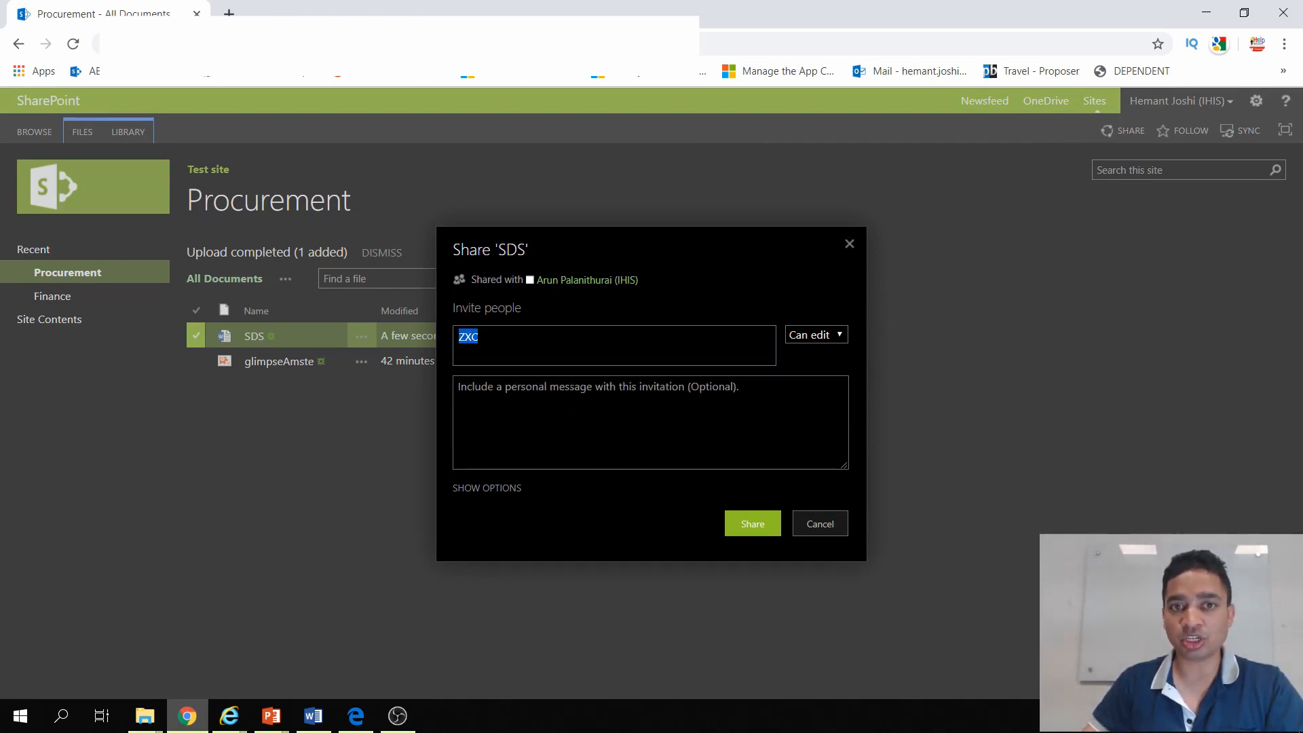
pyautogui.click(554, 422)
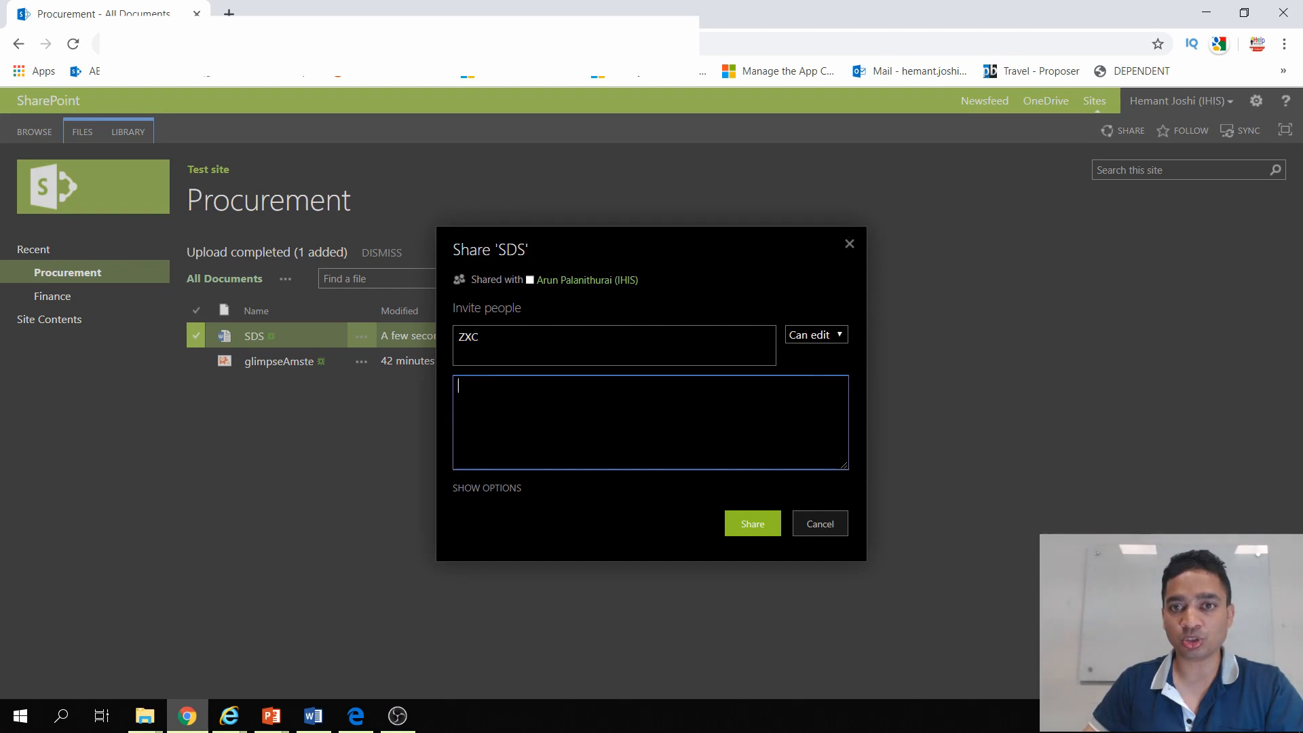
pyautogui.click(822, 524)
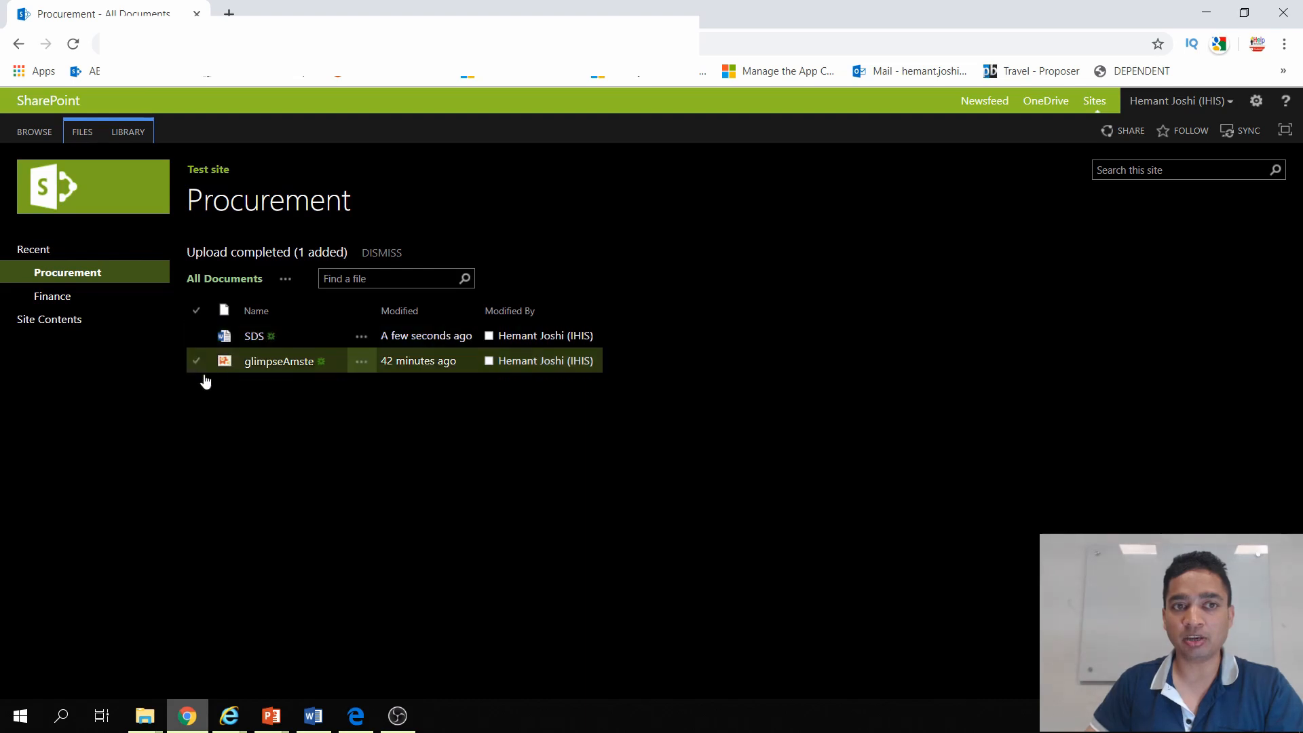
# Step: Select the SDS document and open the Procurement library's settings to examine the available options
pyautogui.click(198, 338)
pyautogui.click(198, 339)
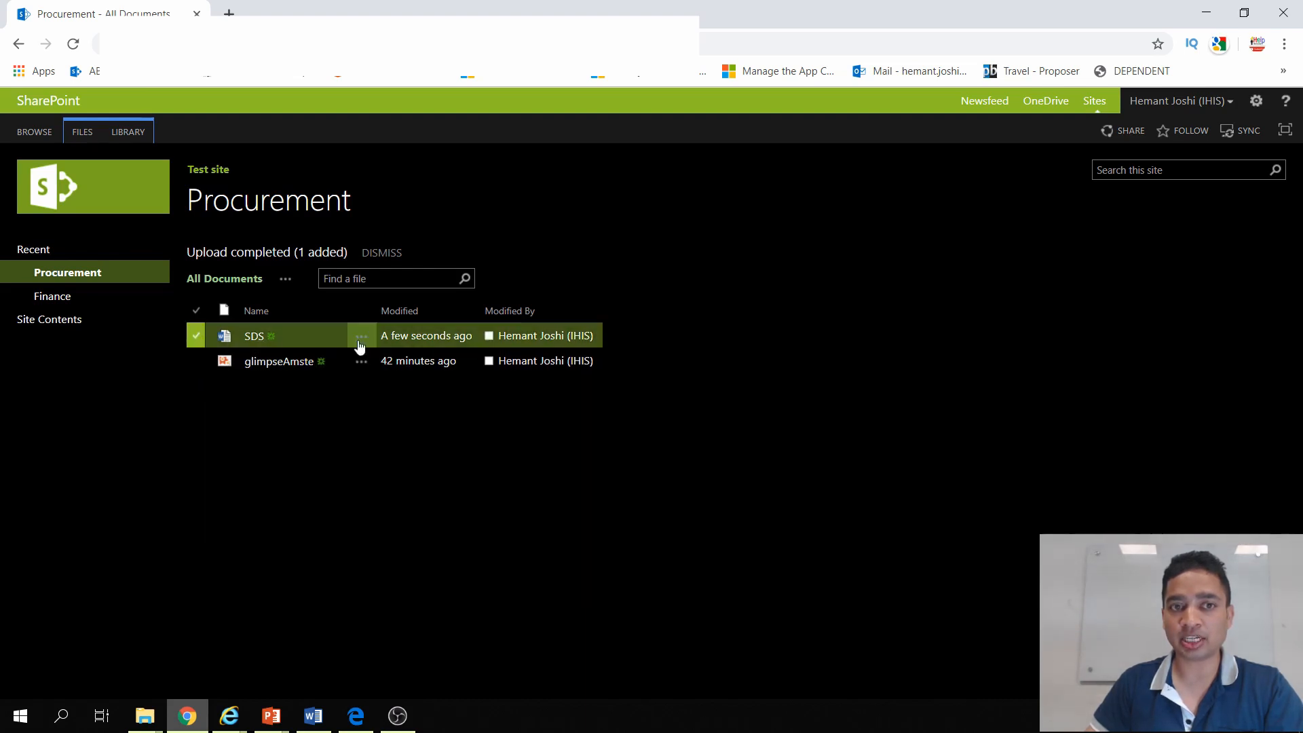
pyautogui.click(121, 134)
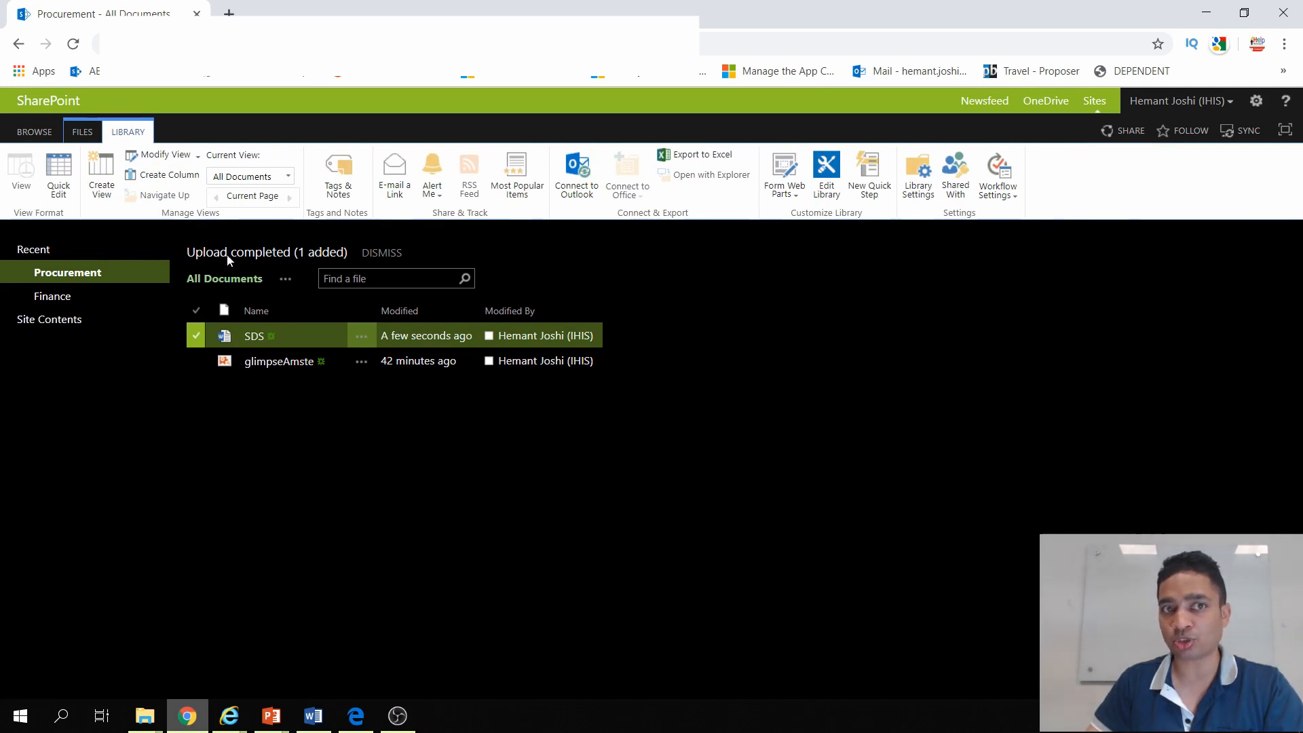
pyautogui.click(915, 180)
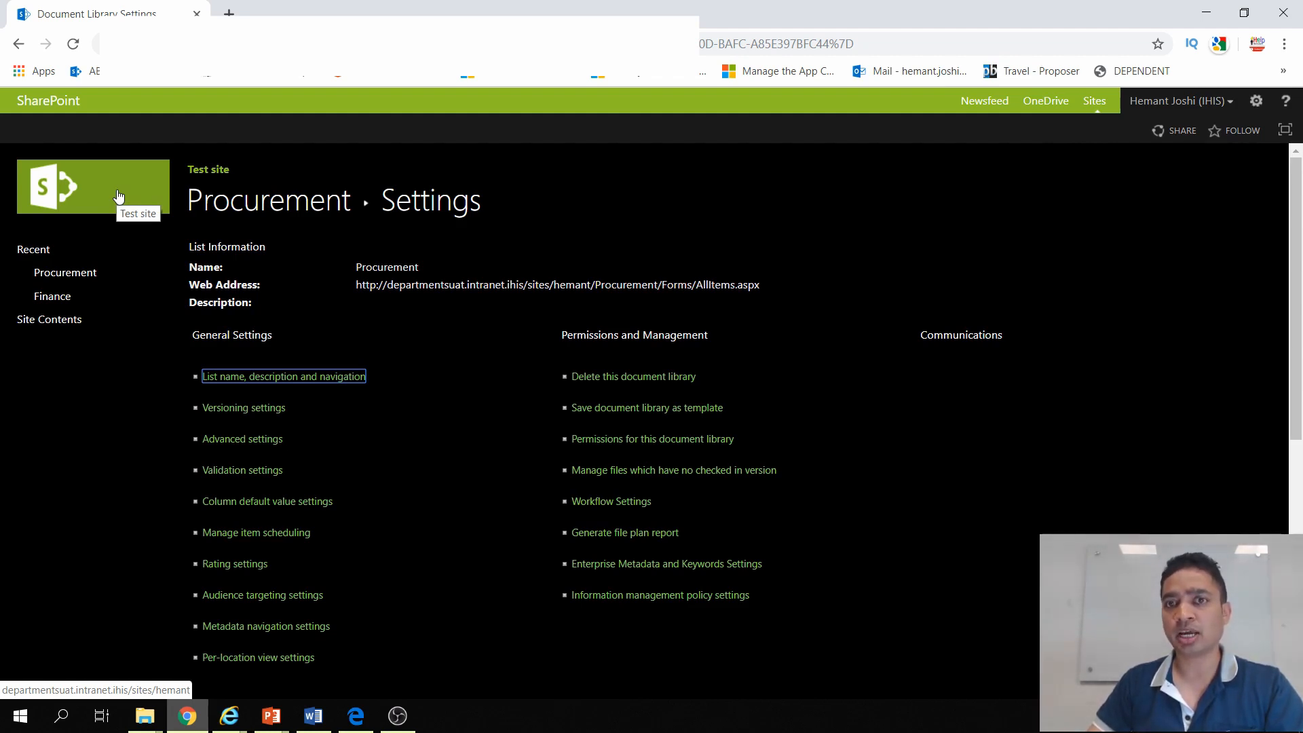
# Step: Return to the site contents and open the Content and Structure Reports list
pyautogui.click(1256, 102)
pyautogui.click(1223, 222)
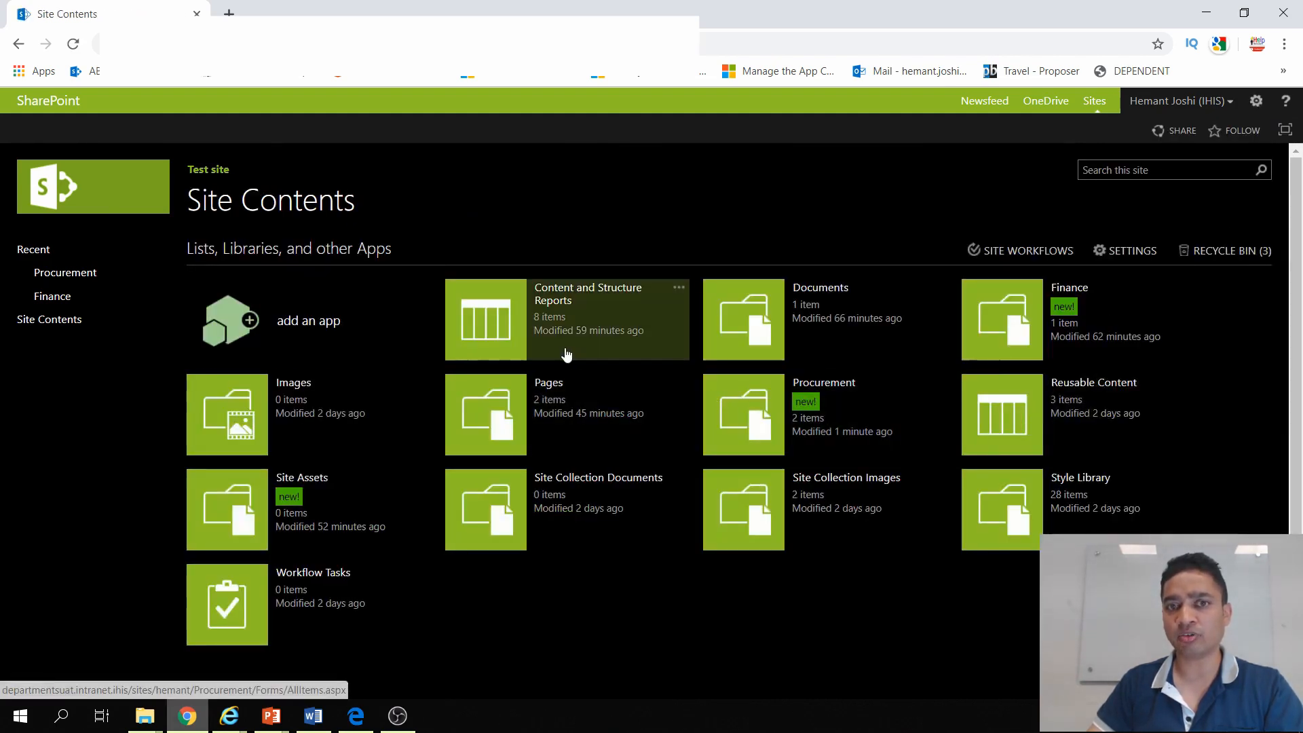
pyautogui.click(489, 317)
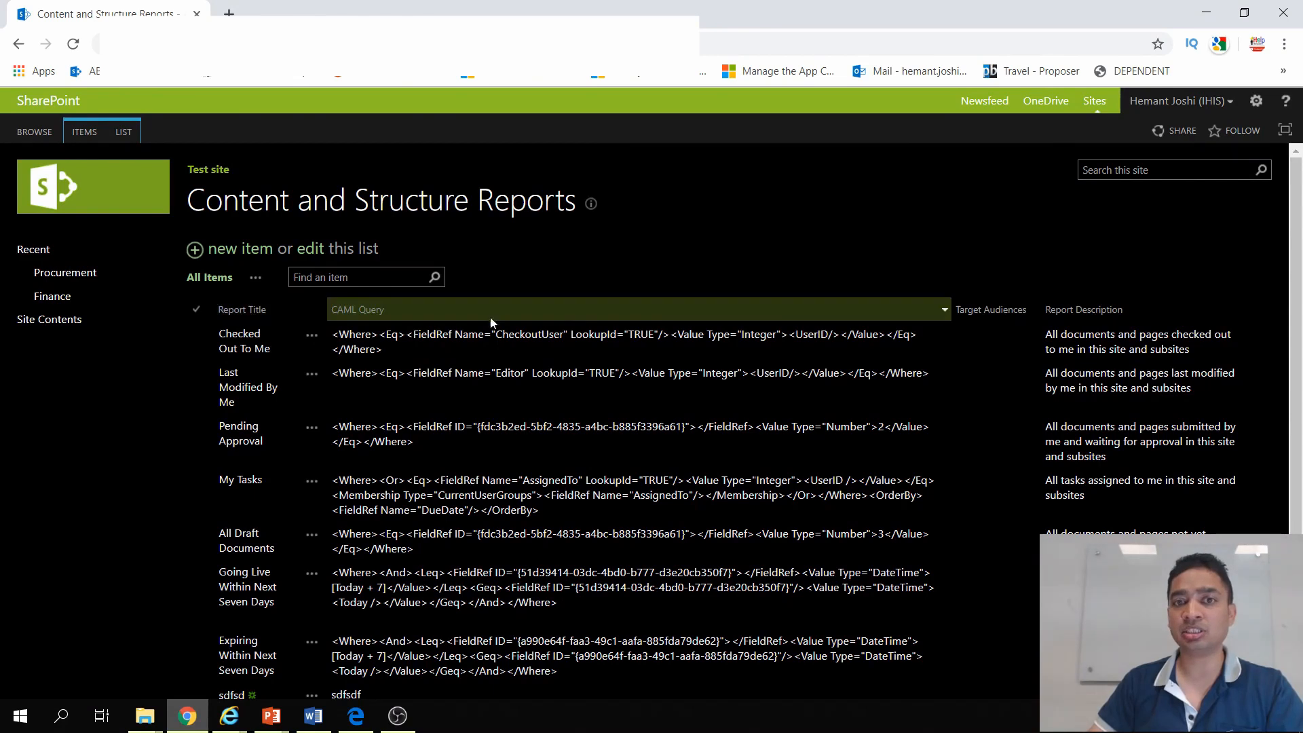
# Step: Try out a new report item with title "ZXCZX" and the first Resource Id "ZXCZXC", and leave the form without saving
pyautogui.click(258, 255)
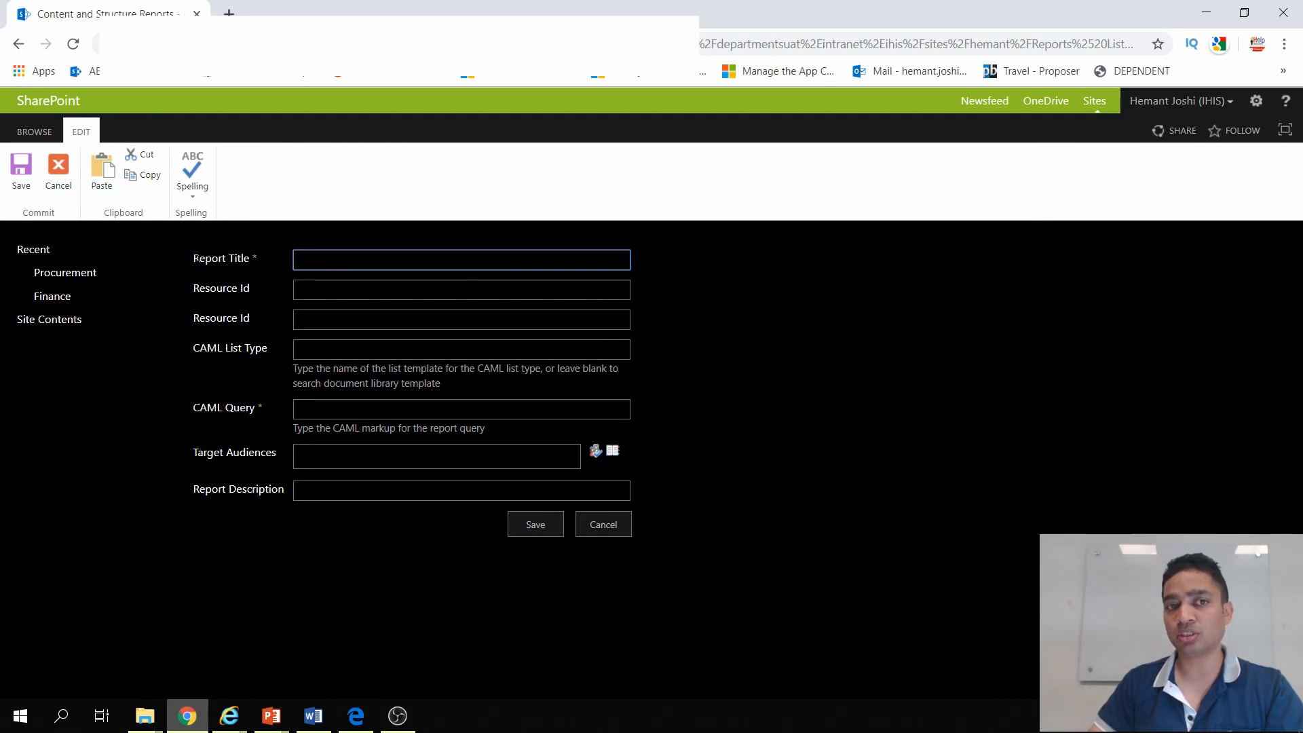
pyautogui.moveTo(185, 252); pyautogui.dragTo(645, 503)
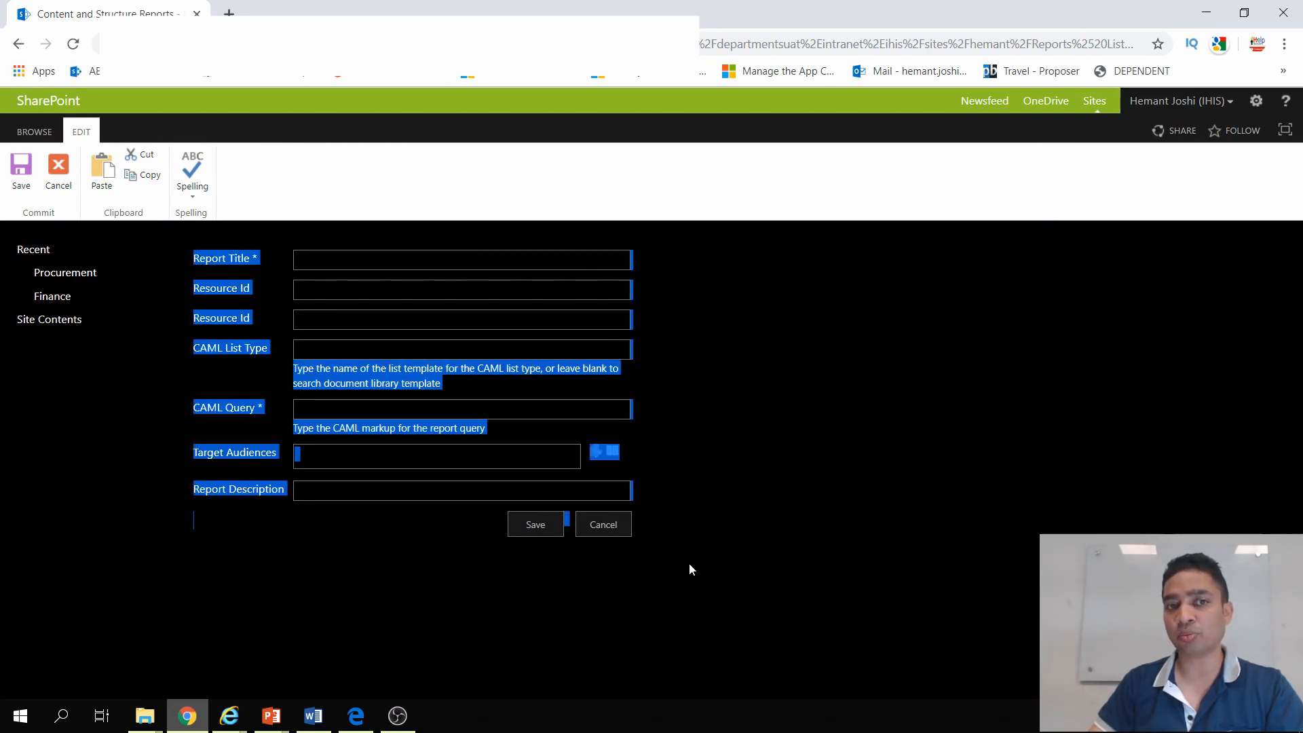
pyautogui.click(448, 260)
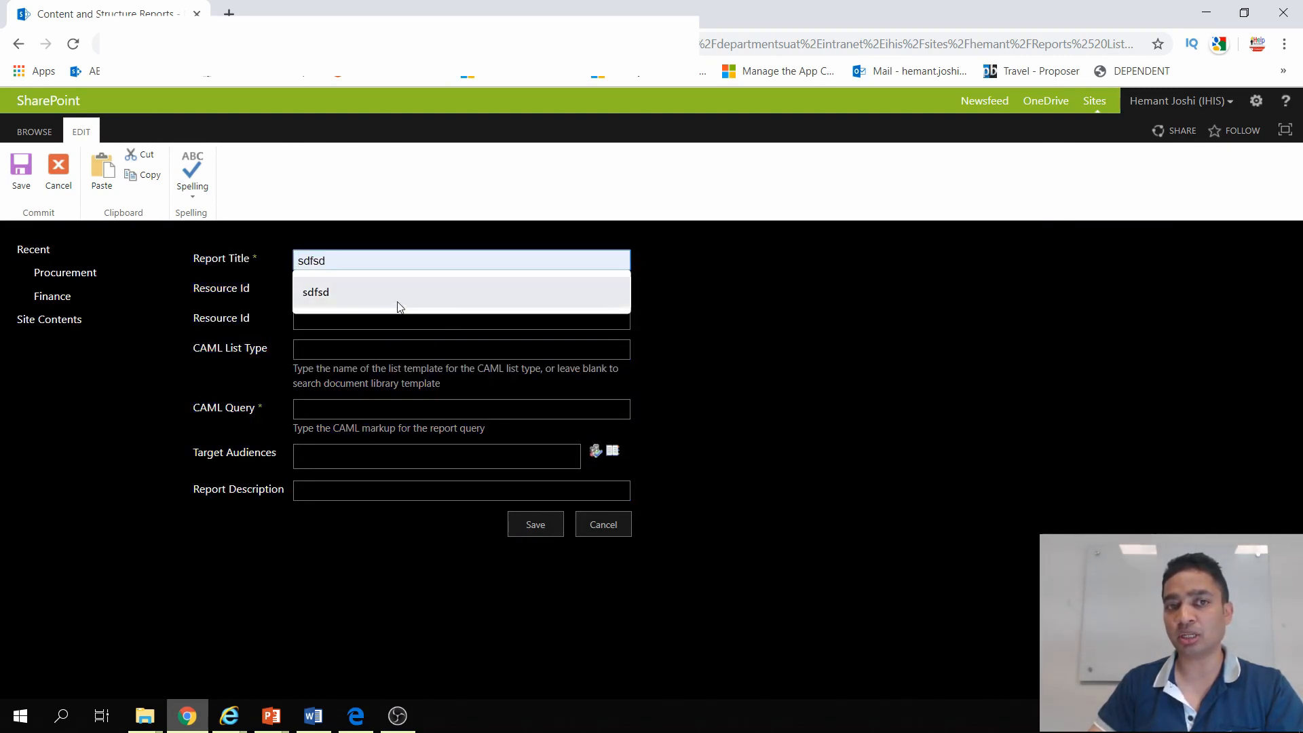
pyautogui.write('ZXCZX')
pyautogui.press('Tab')
pyautogui.write('ZXCZXC')
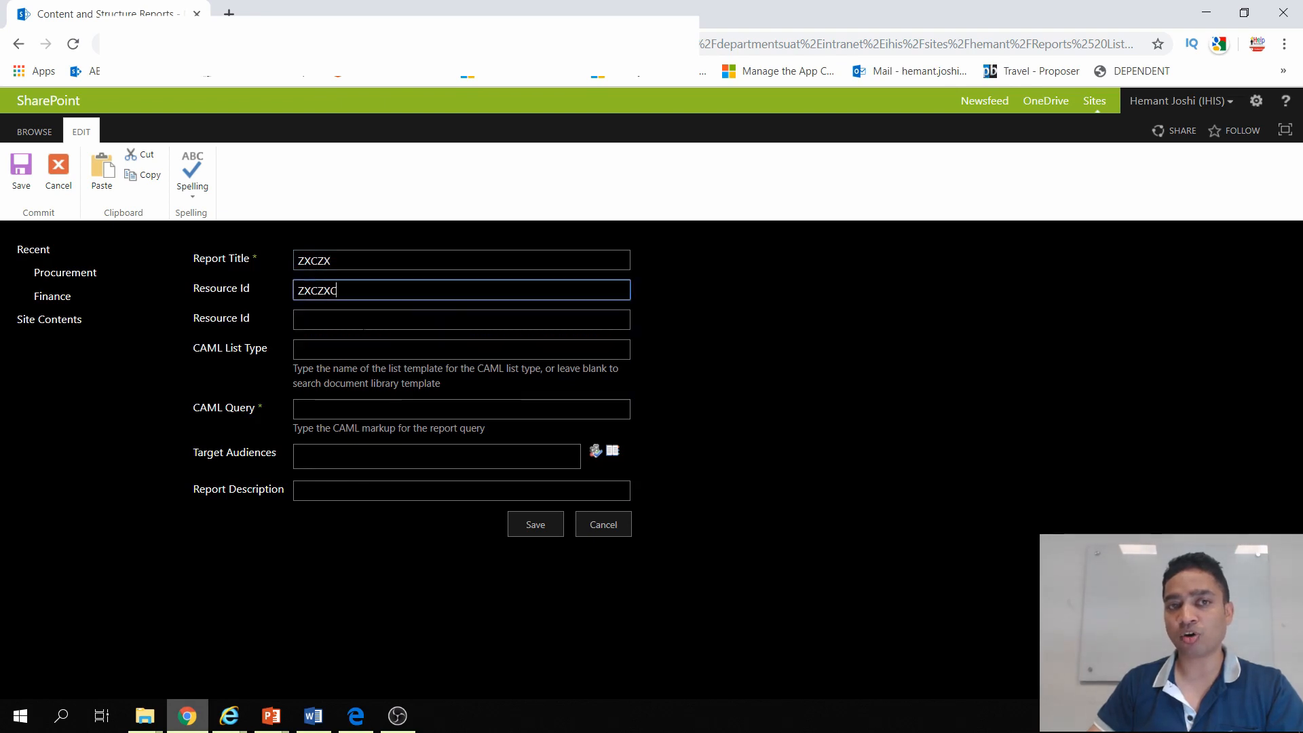
pyautogui.press('Tab')
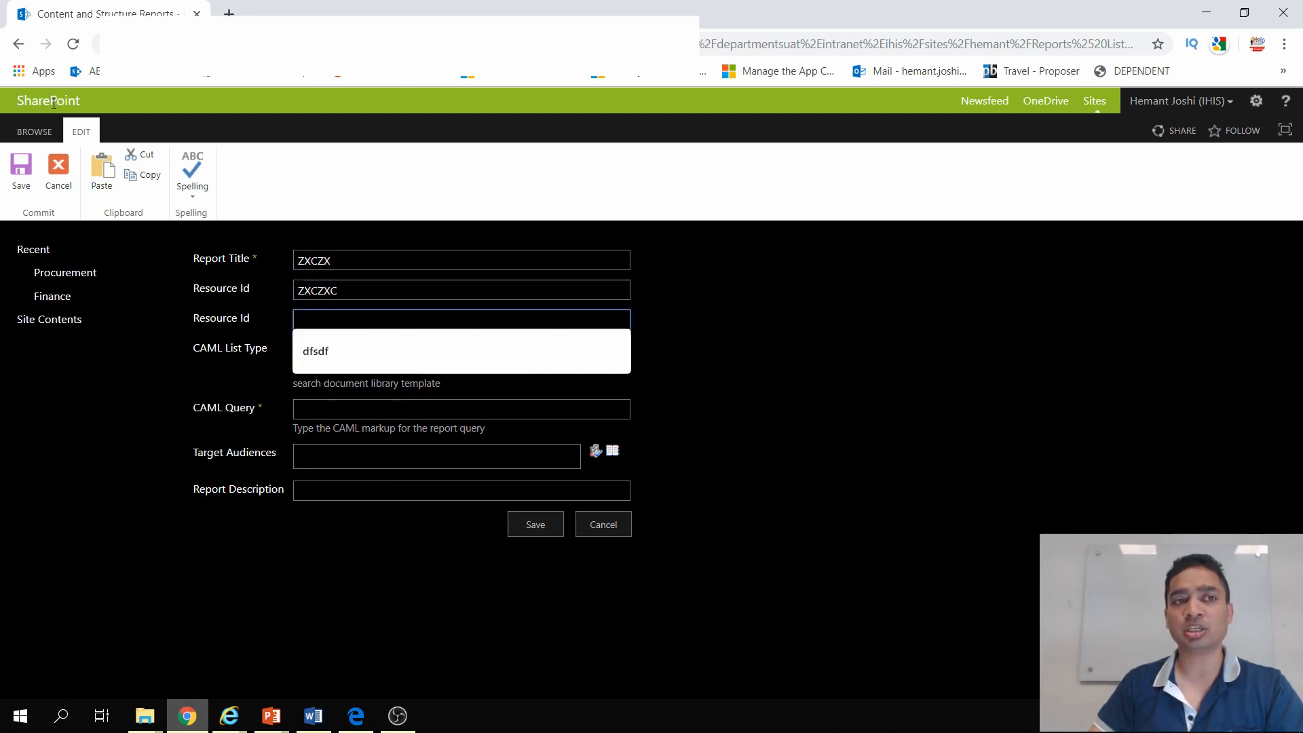
pyautogui.click(19, 44)
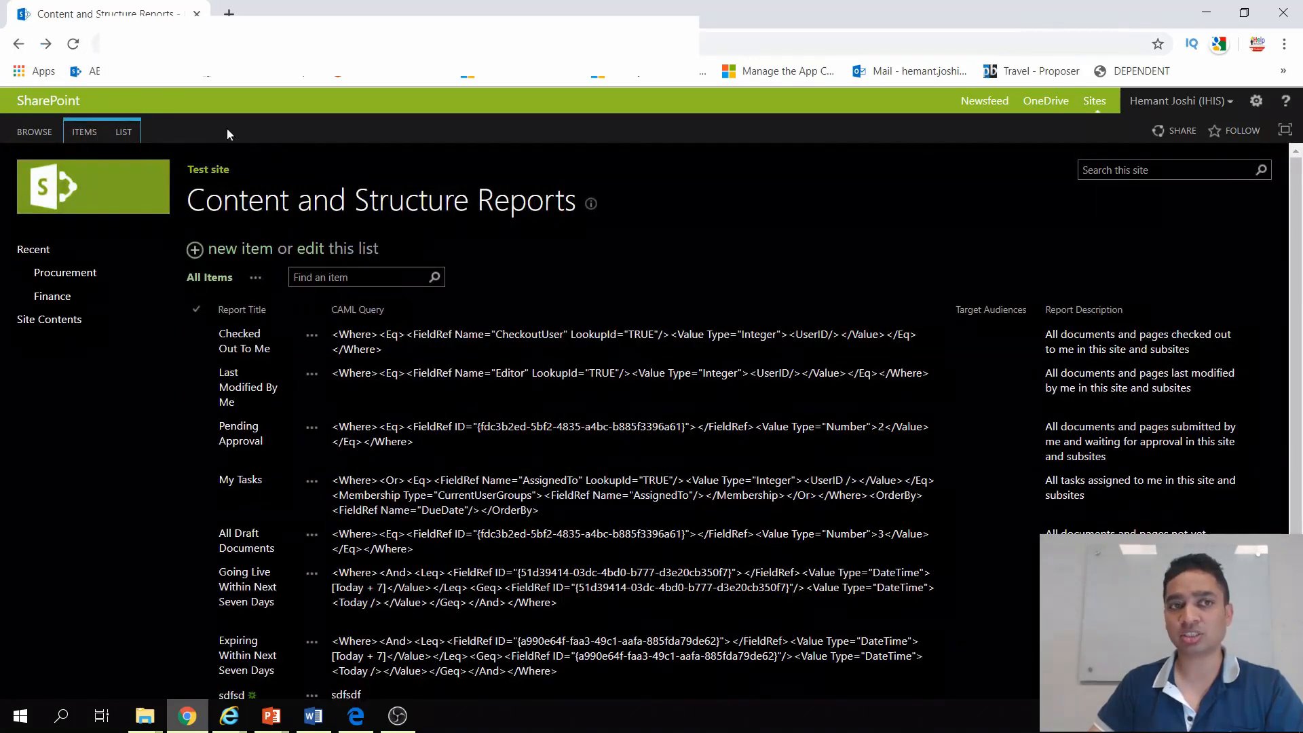
# Step: Open the settings of the Content and Structure Reports list to examine the available options, and return to the list
pyautogui.click(134, 133)
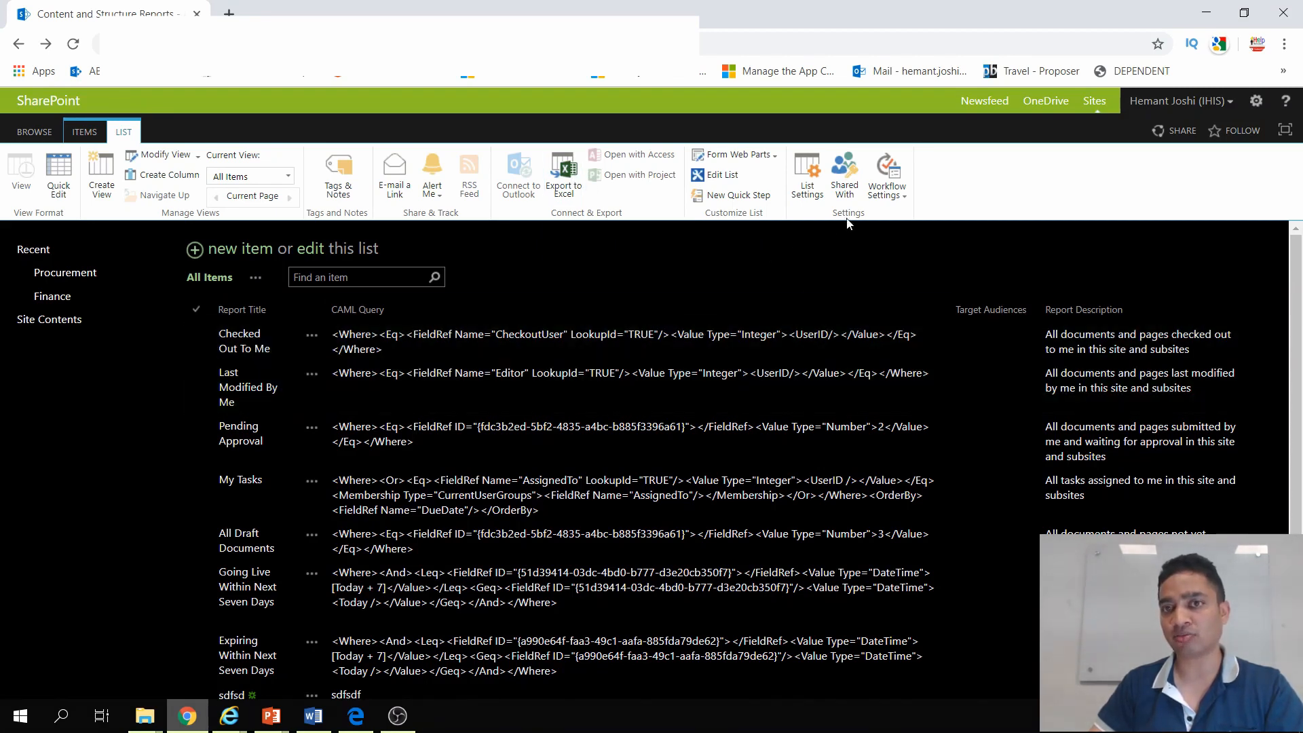
pyautogui.click(806, 191)
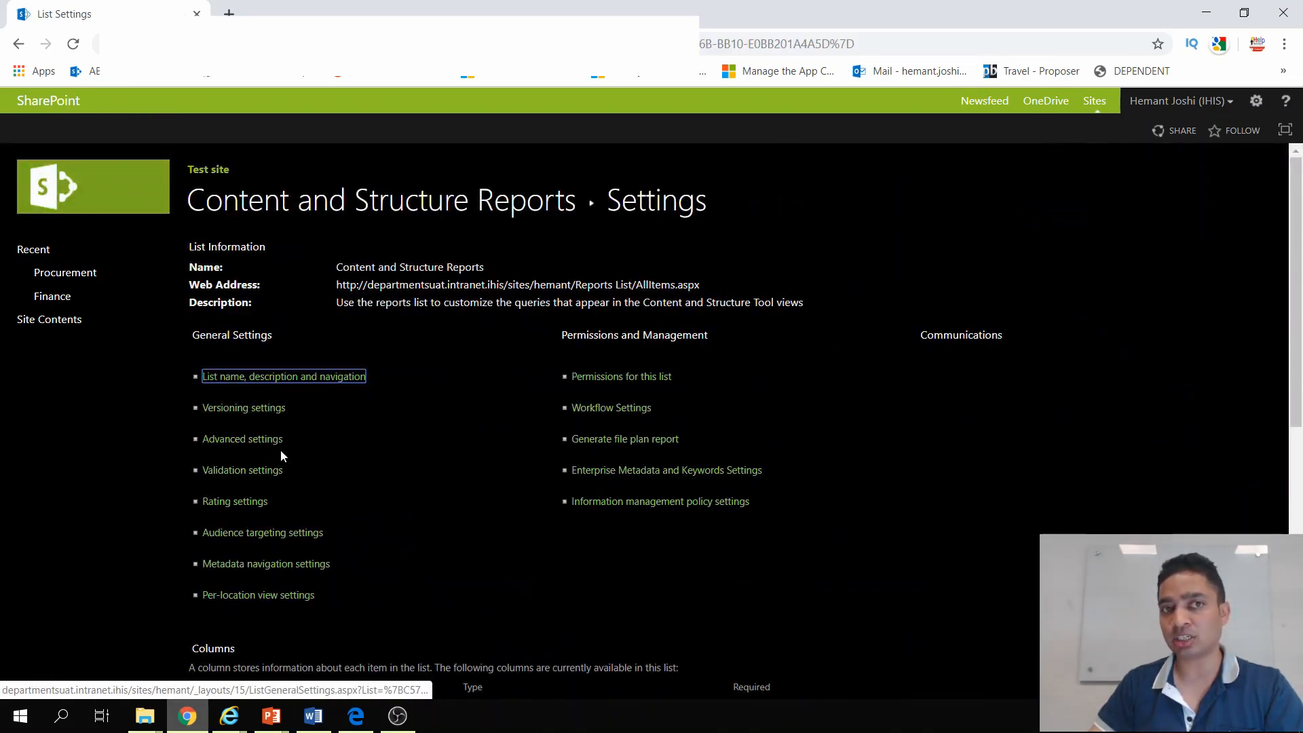
pyautogui.click(19, 44)
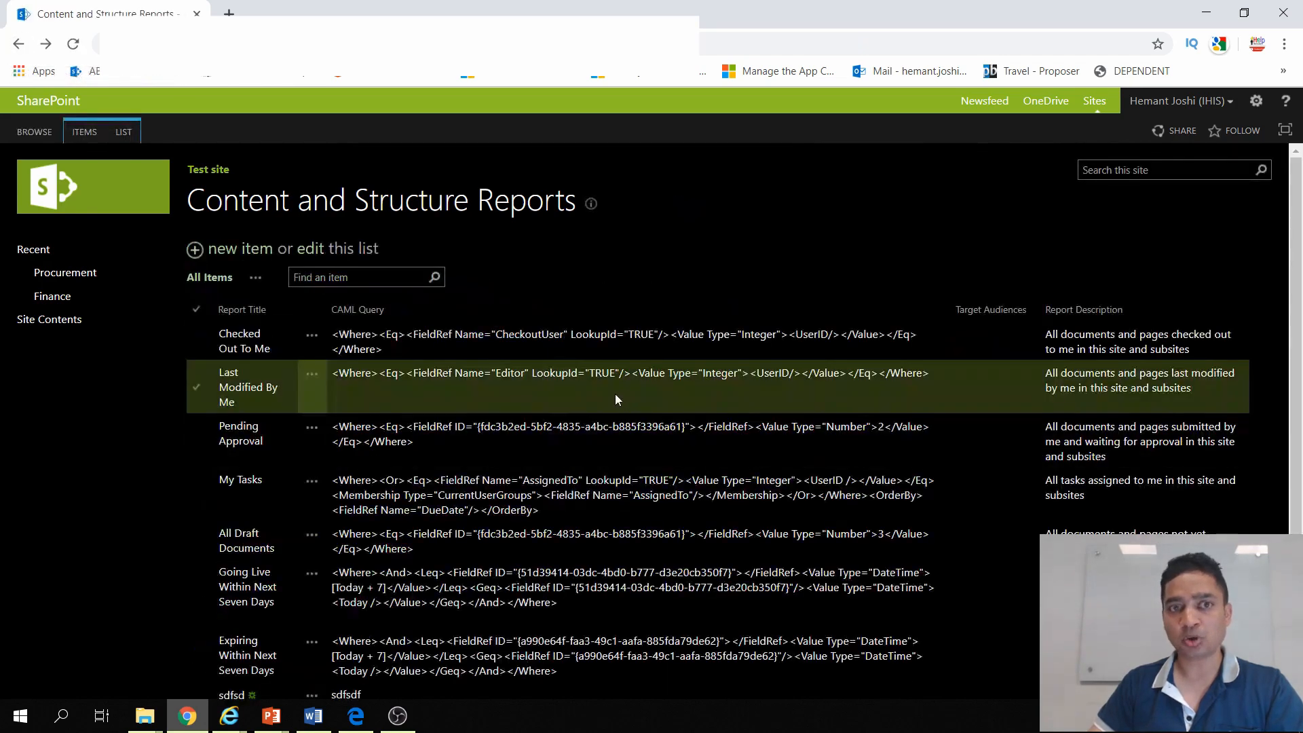
# Step: Open the site settings and look through all the categories of options on the page
pyautogui.click(1259, 106)
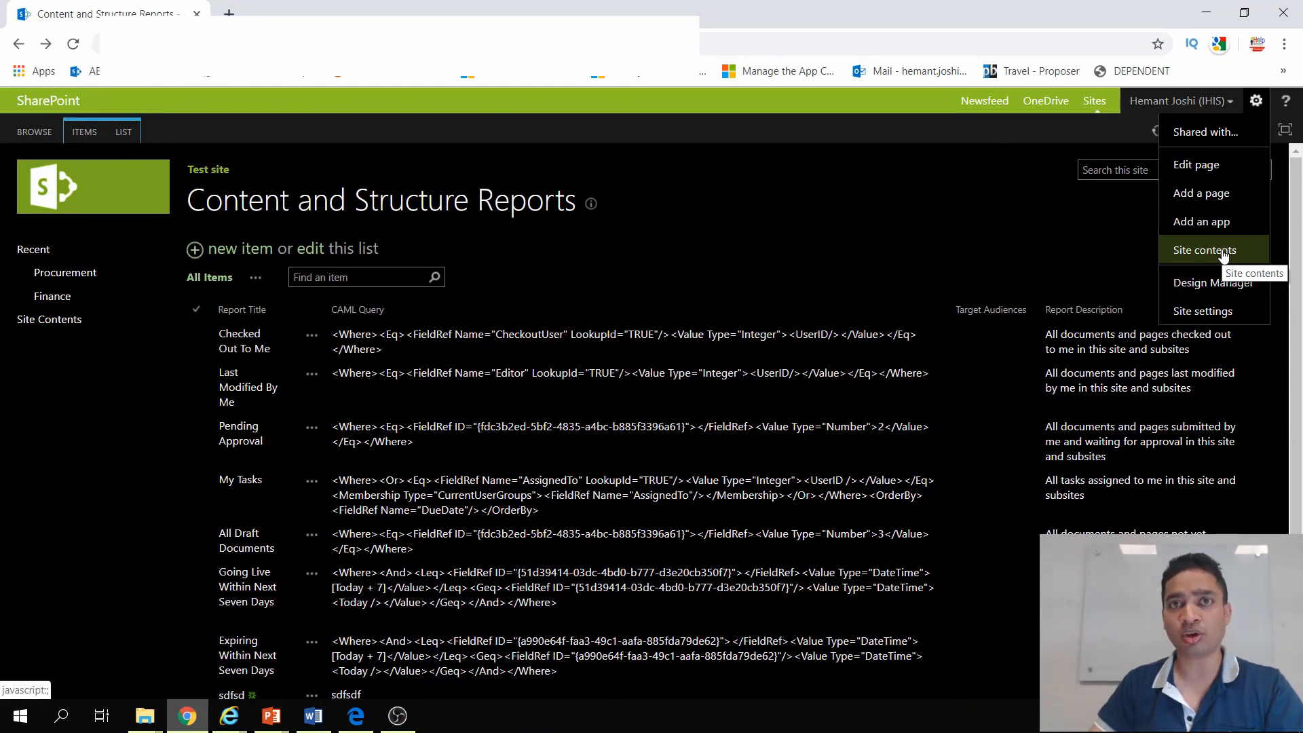
pyautogui.click(1226, 313)
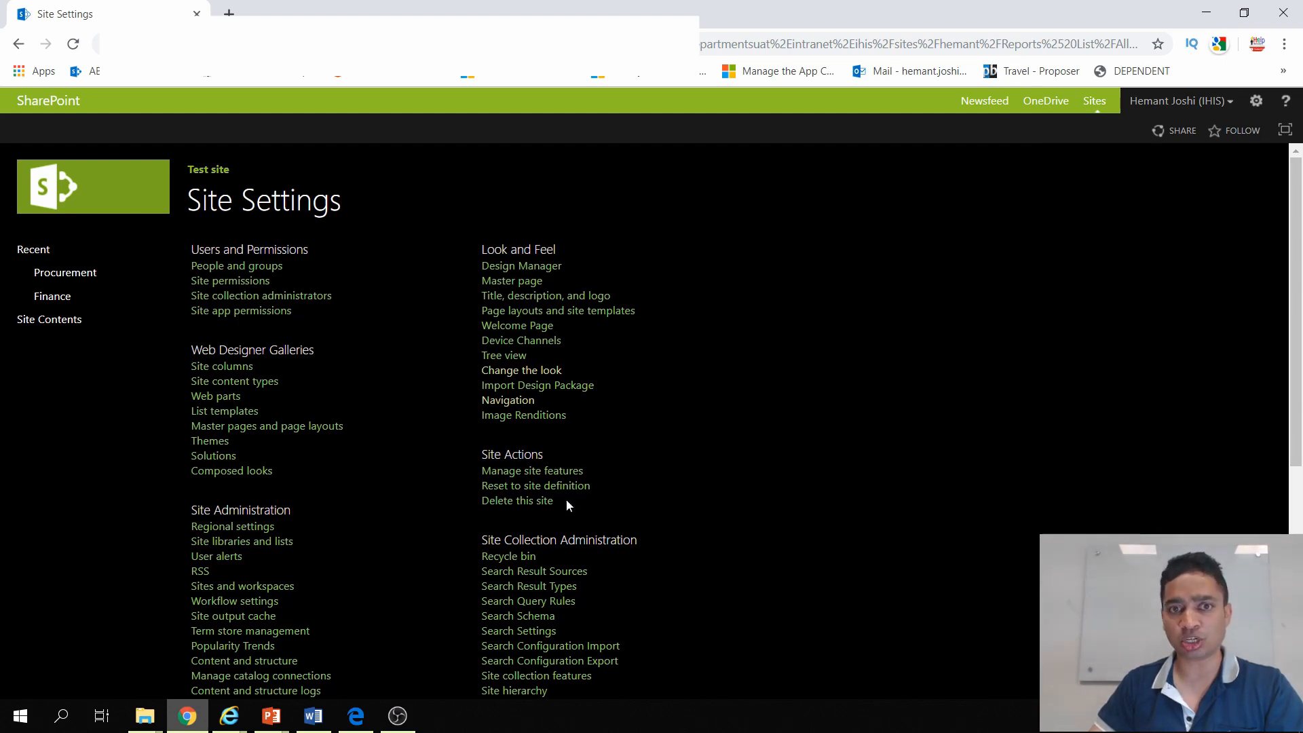
pyautogui.scroll(-4, 568, 504)
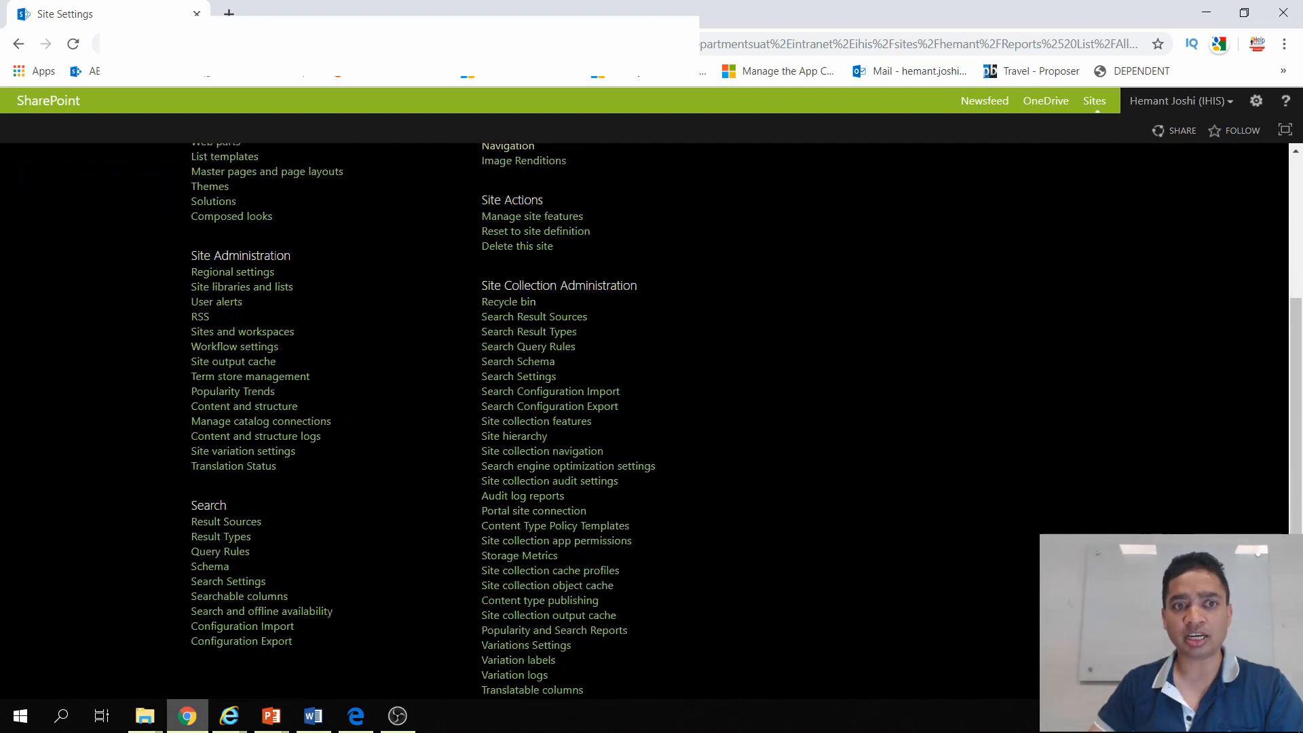
pyautogui.scroll(1, 317, 425)
pyautogui.scroll(-2, 335, 518)
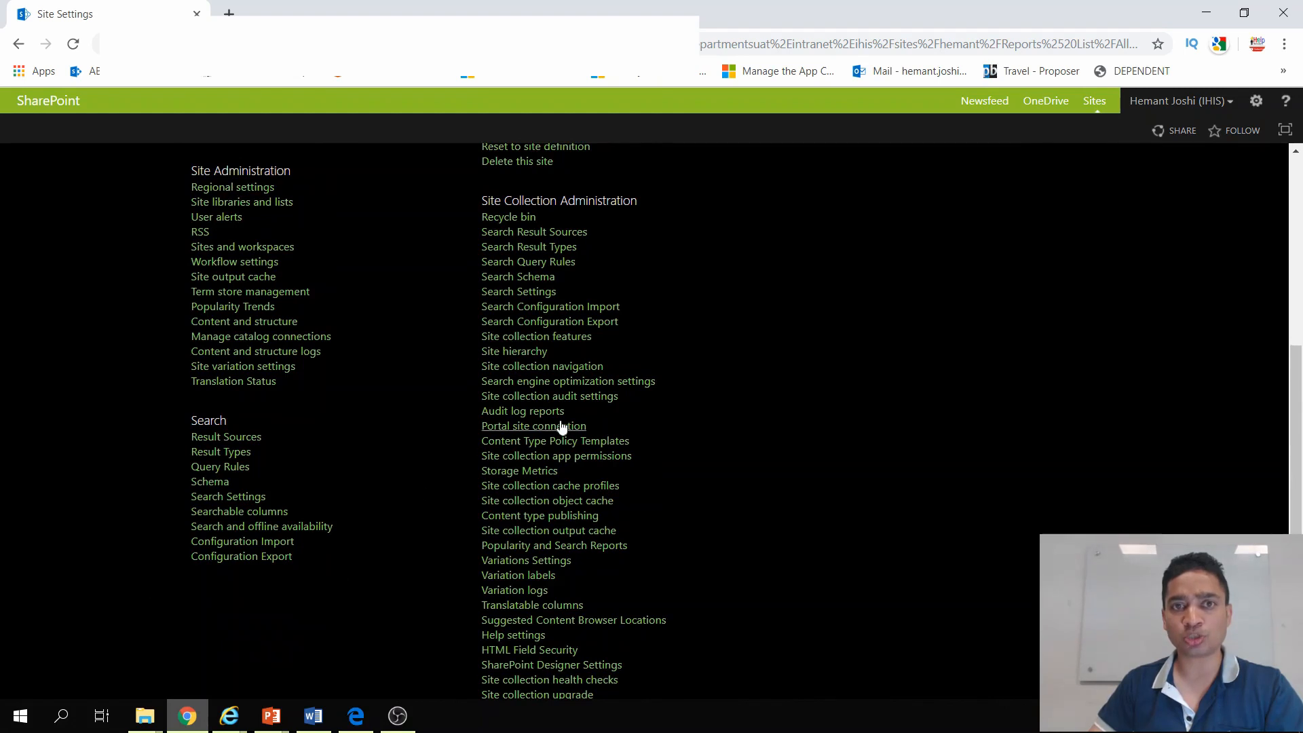
pyautogui.scroll(2, 561, 426)
pyautogui.scroll(2, 597, 411)
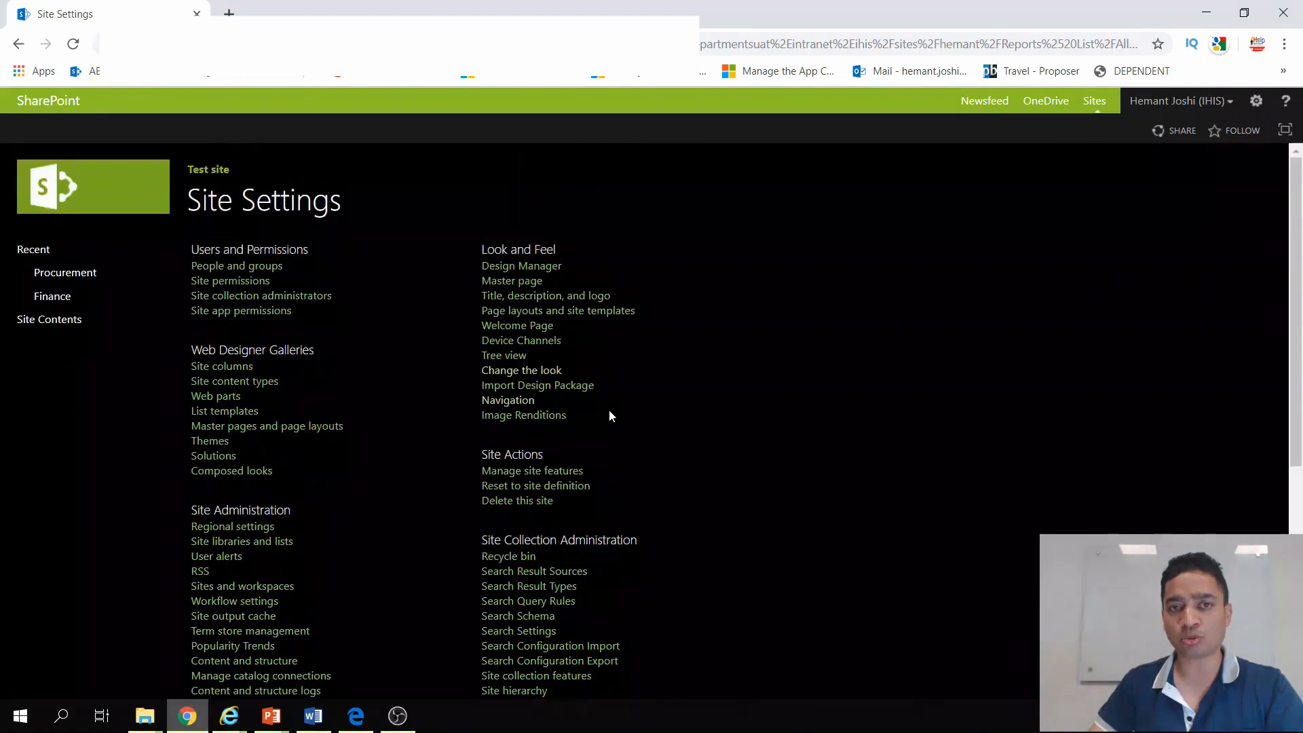
# Step: Compare the Site Administration and Site Collection Administration sections of the site settings, and return to the site's home page
pyautogui.moveTo(321, 520); pyautogui.dragTo(221, 511)
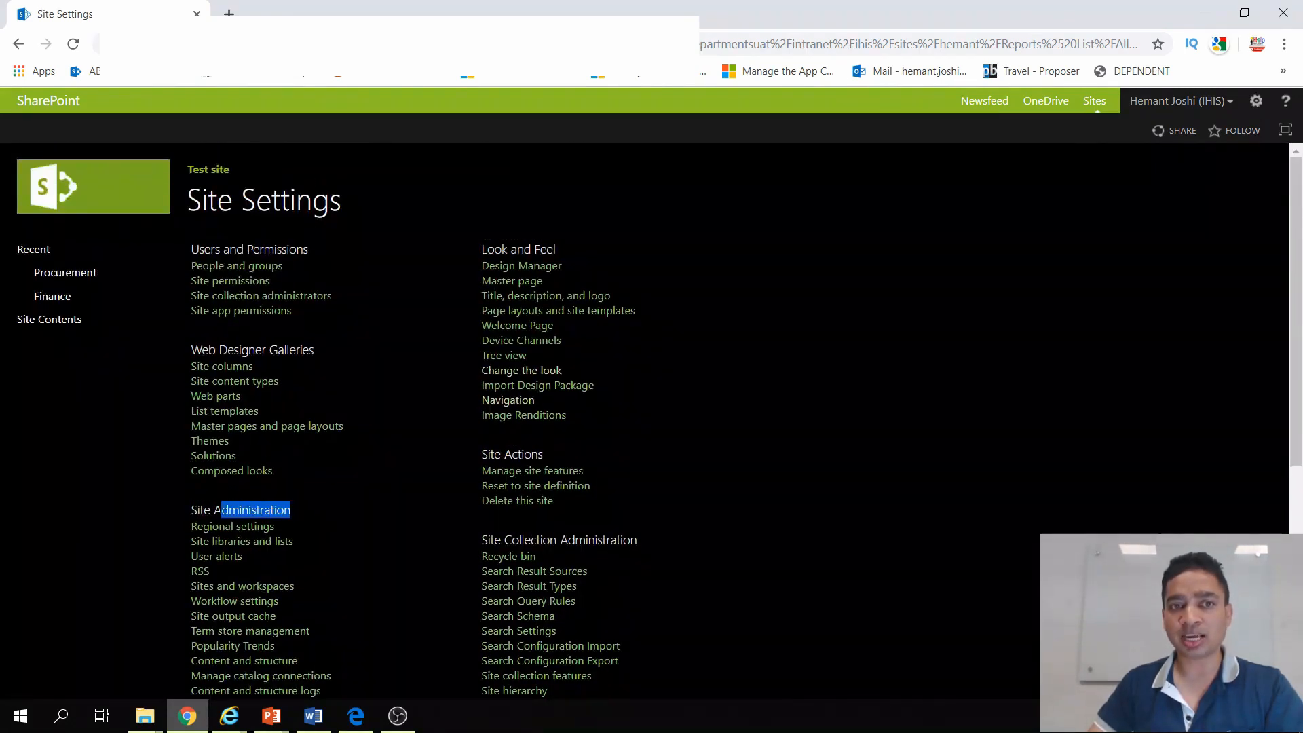
pyautogui.moveTo(471, 531); pyautogui.dragTo(665, 531)
pyautogui.click(711, 541)
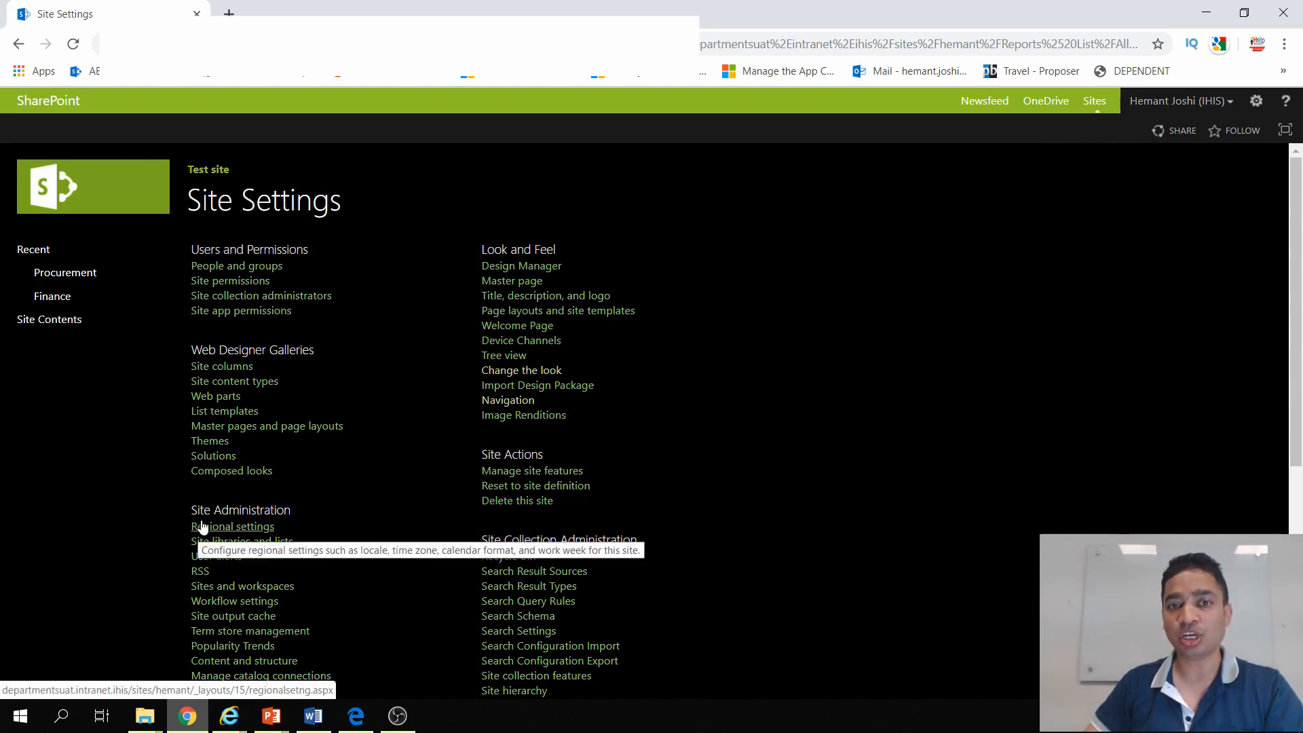
pyautogui.moveTo(459, 541); pyautogui.dragTo(655, 539)
pyautogui.click(344, 543)
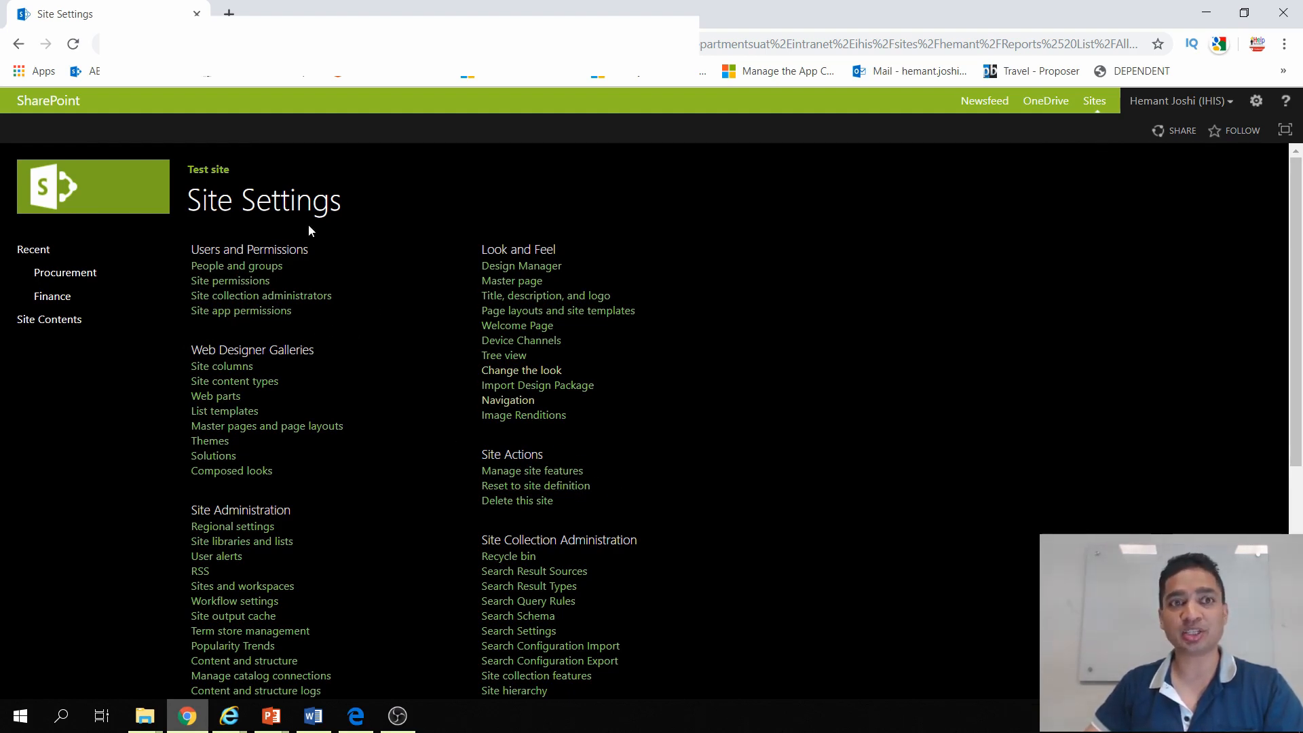
pyautogui.click(134, 196)
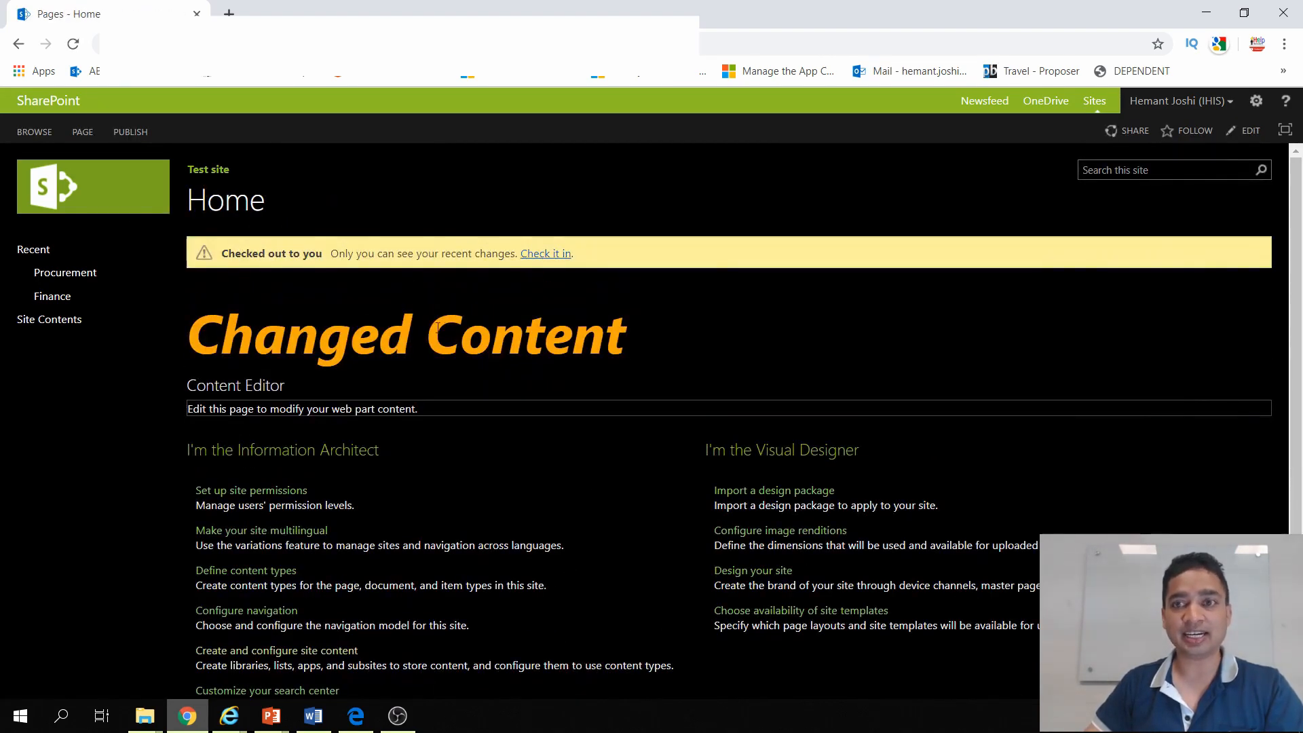